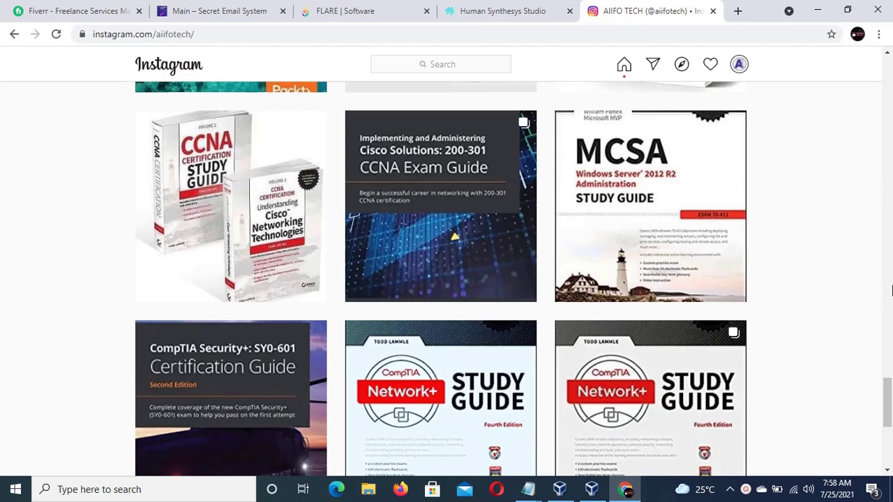
- Scroll the Instagram tech-shop grid up and switch to the Fiverr recommendations tab
left_click_drag(888, 414, 886, 377)
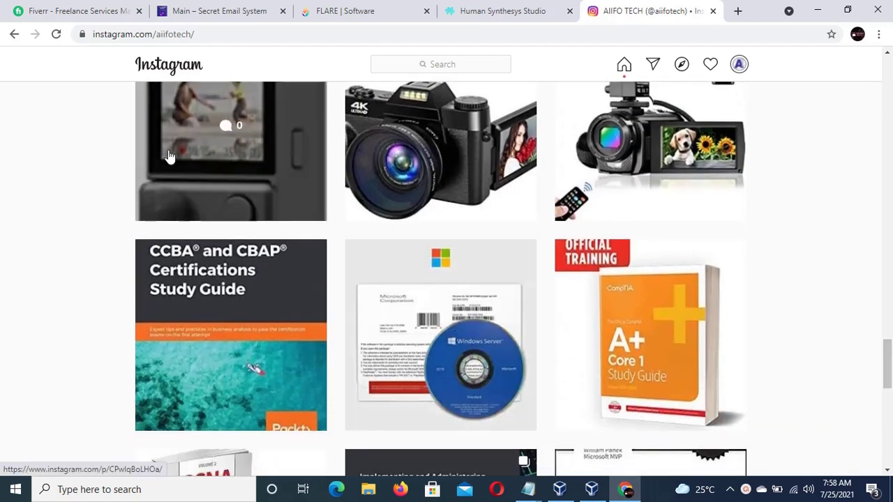
left_click(63, 11)
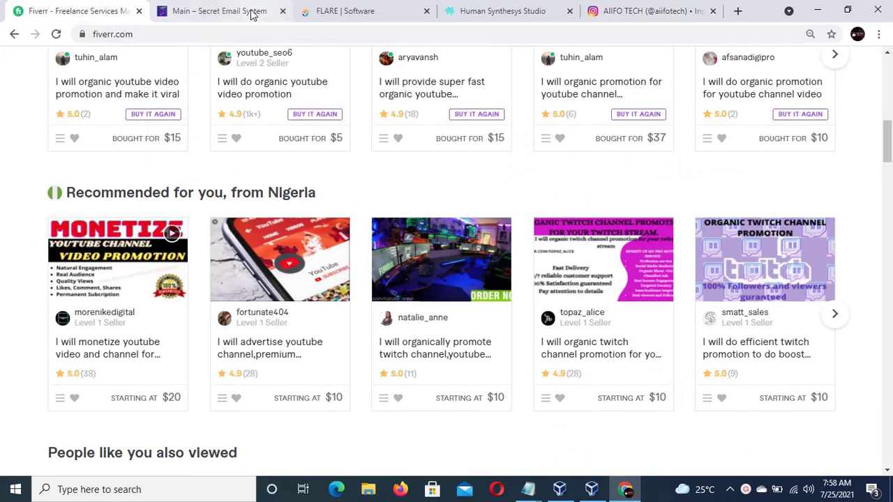
left_click(253, 13)
left_click(58, 15)
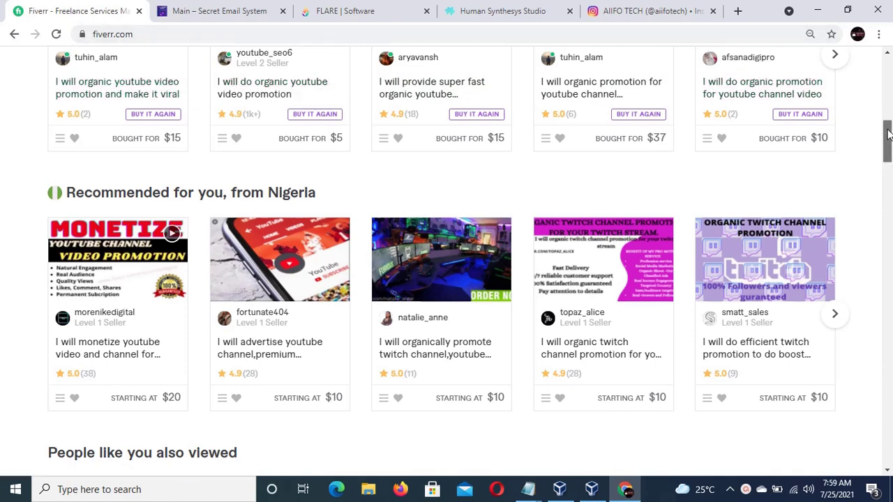
left_click_drag(888, 135, 888, 79)
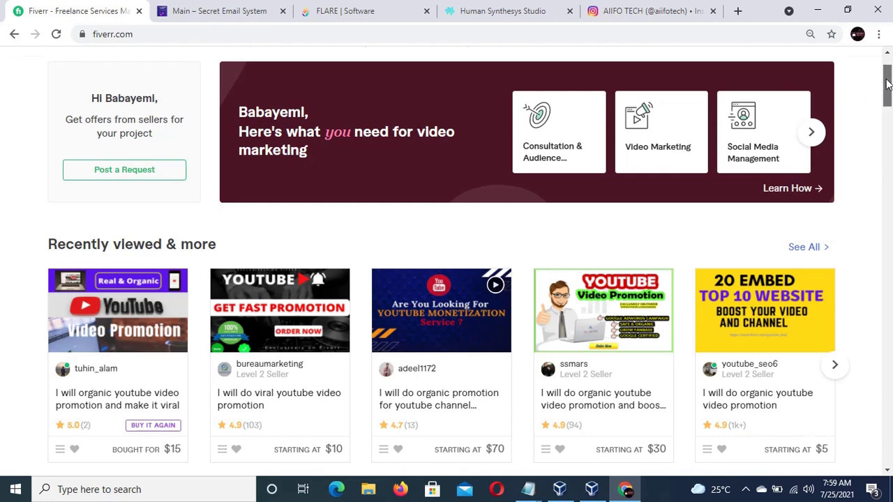
scroll(872, 91, "up", 1)
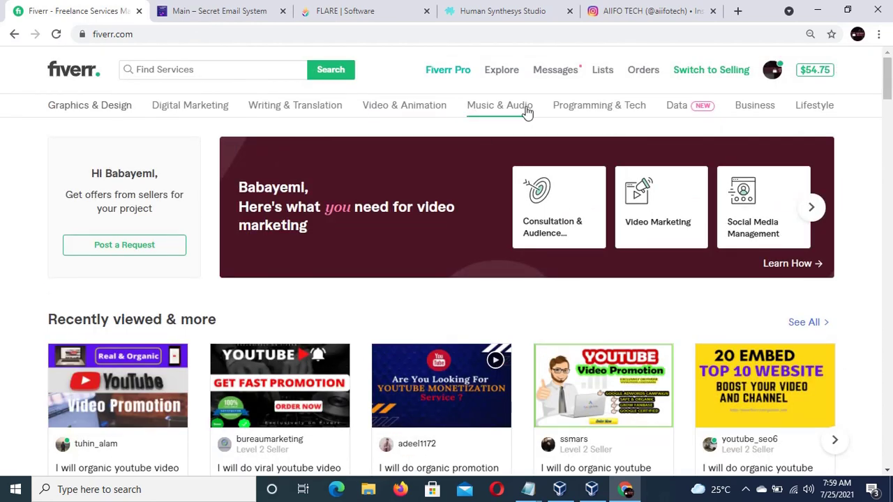
mouse_move(596, 123)
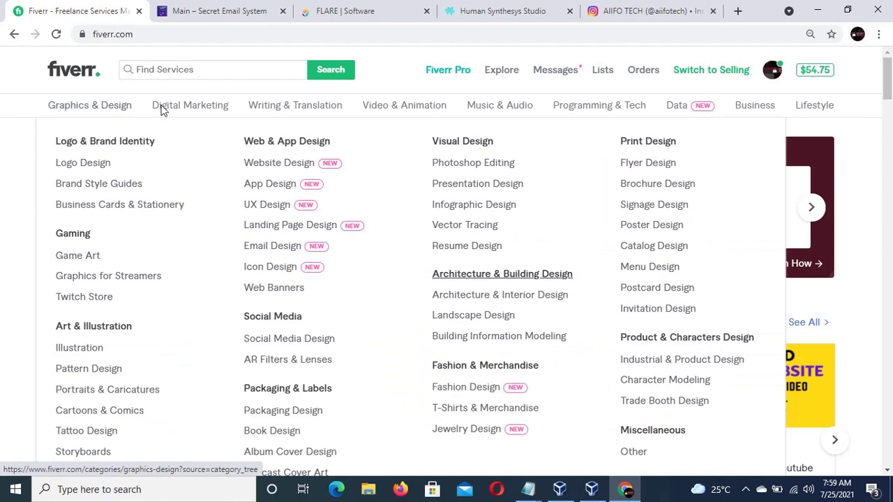
mouse_move(174, 116)
mouse_move(133, 109)
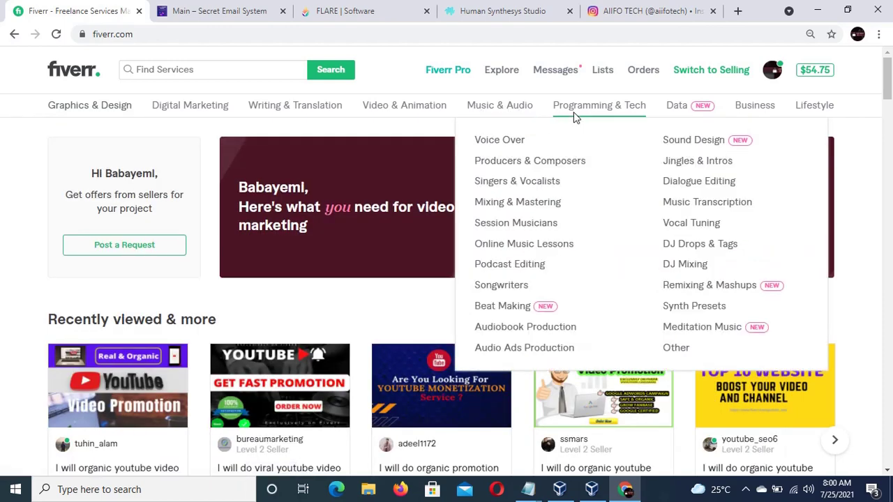
mouse_move(614, 112)
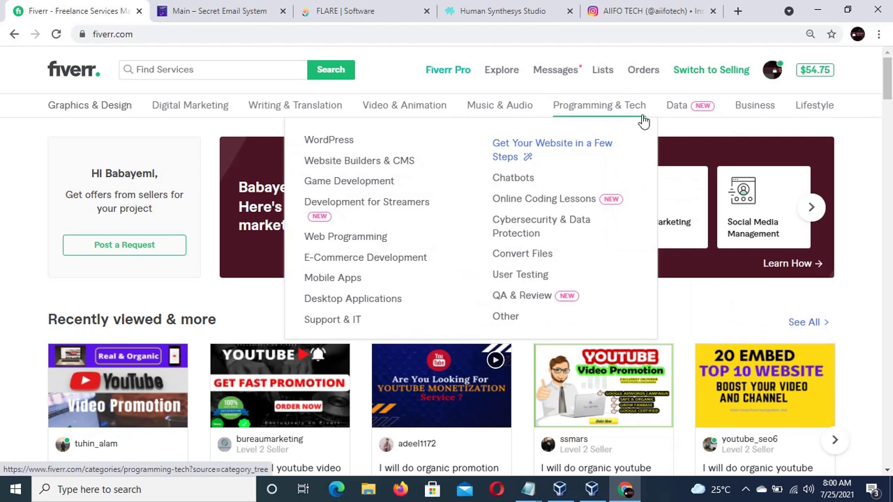
mouse_move(703, 119)
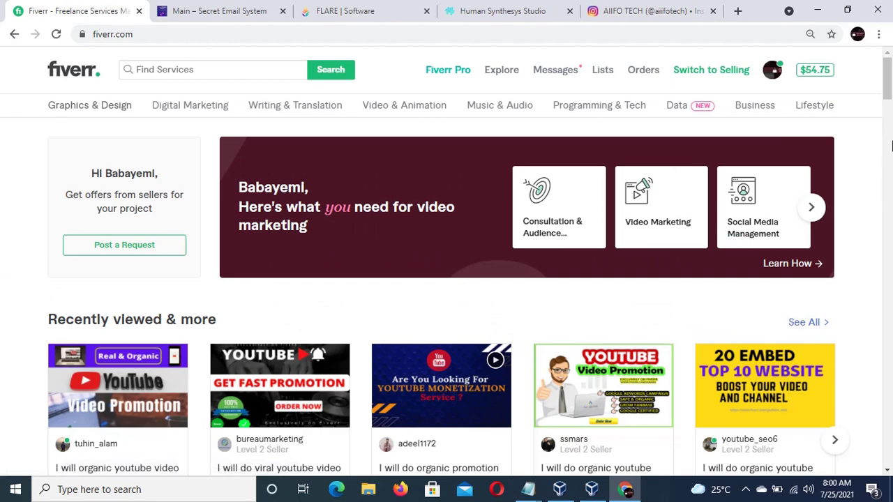
scroll(890, 108, "down", 2)
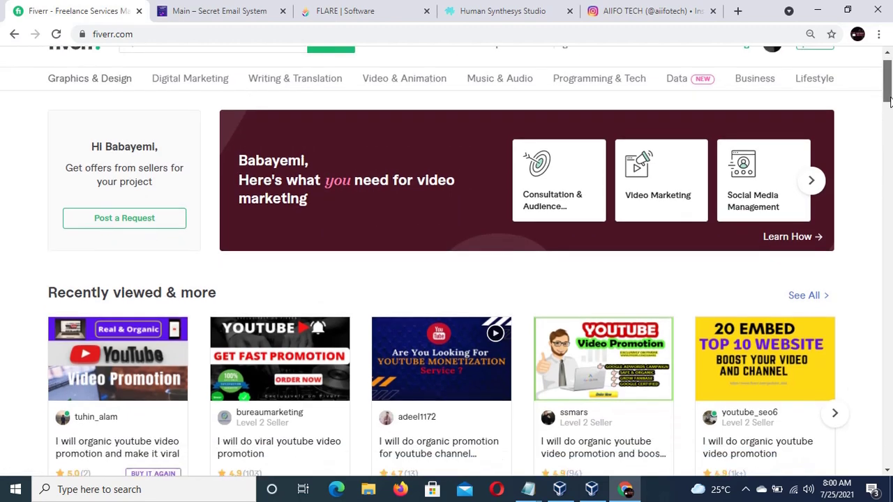
left_click_drag(890, 108, 890, 122)
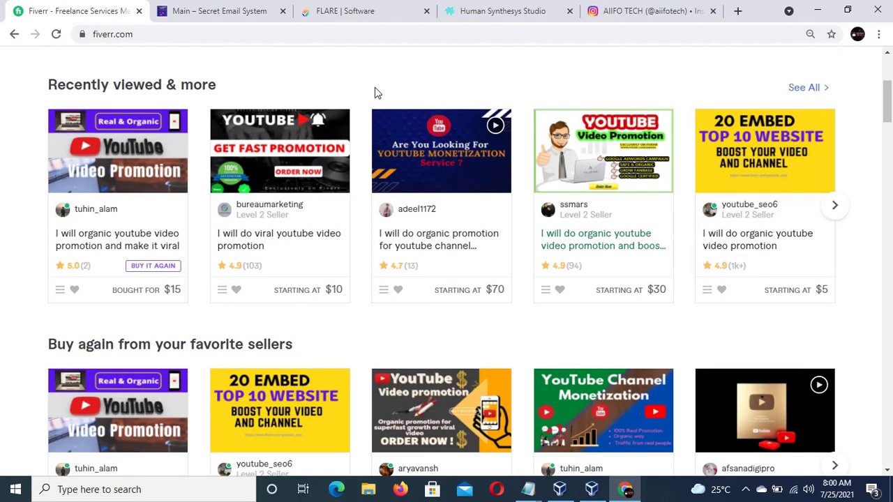
- Review the Secret Email System ebook page header, then move to the FLARE | Software tab
left_click(244, 14)
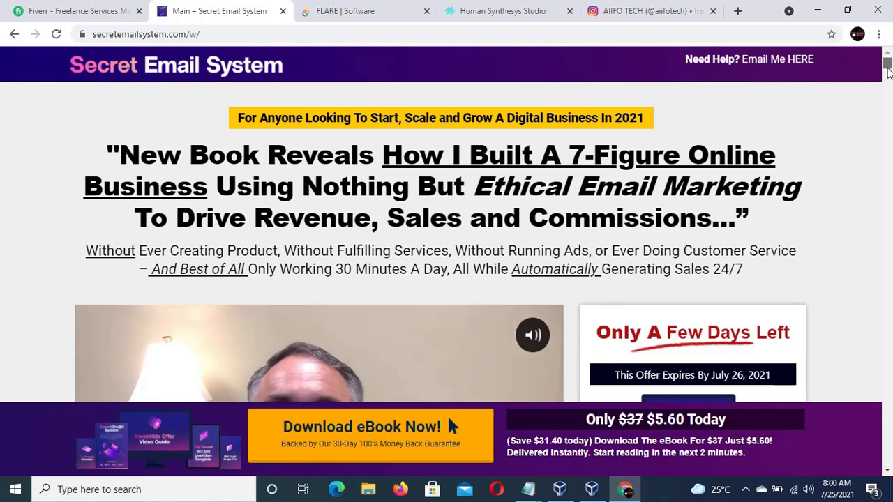
left_click_drag(888, 72, 888, 75)
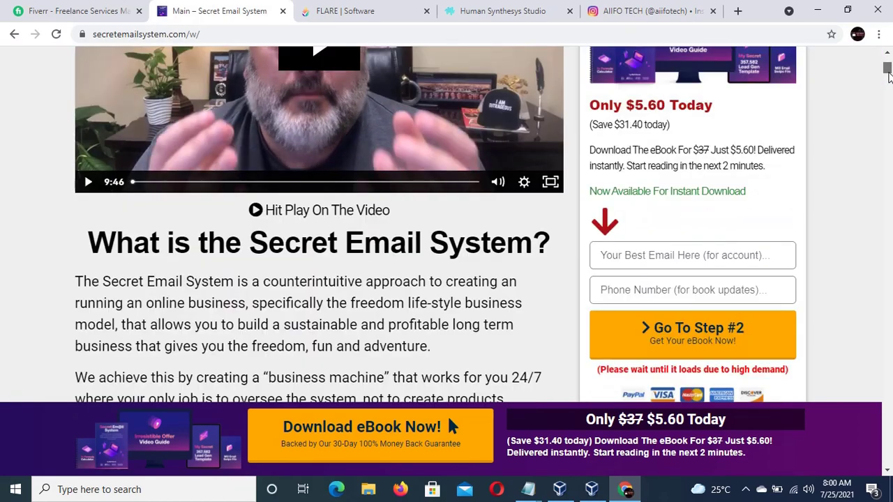
scroll(888, 76, "up", 1)
scroll(888, 75, "up", 5)
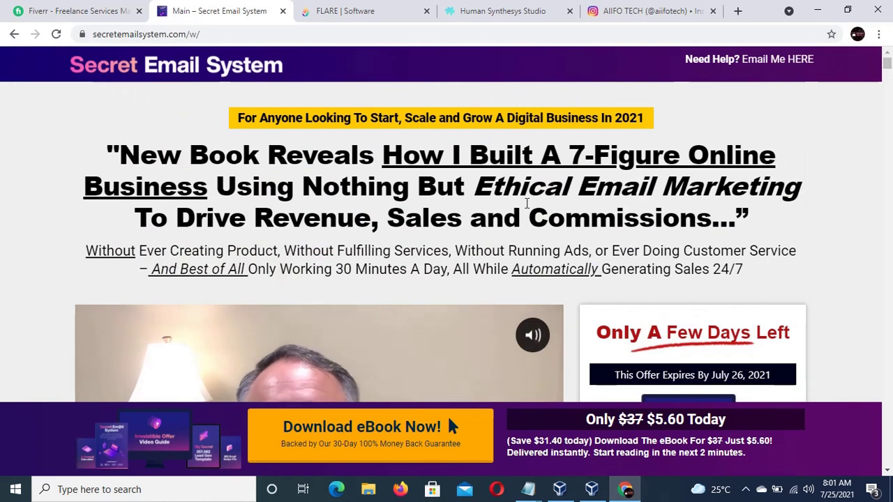
left_click_drag(417, 89, 409, 80)
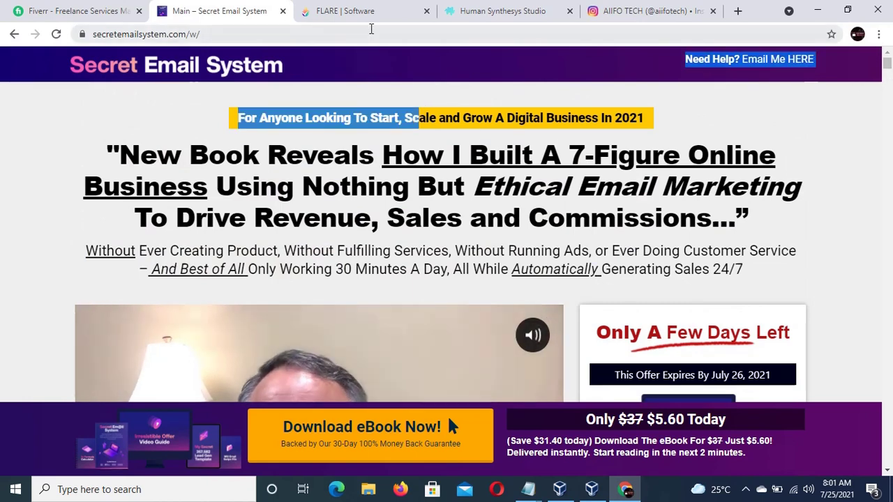
left_click(404, 65)
left_click(362, 12)
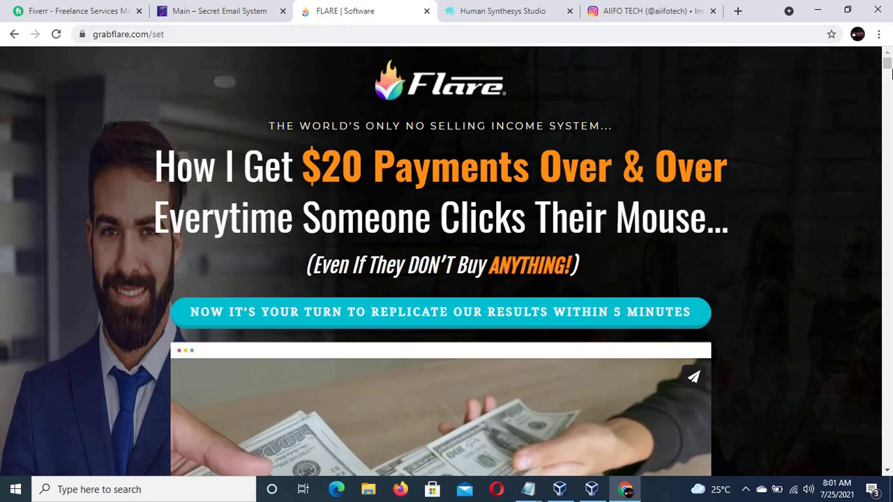
- Scroll through the grabflare.com no-selling income page, then switch to the Human Synthesys Studio tab
left_click_drag(890, 66, 890, 173)
left_click(888, 153)
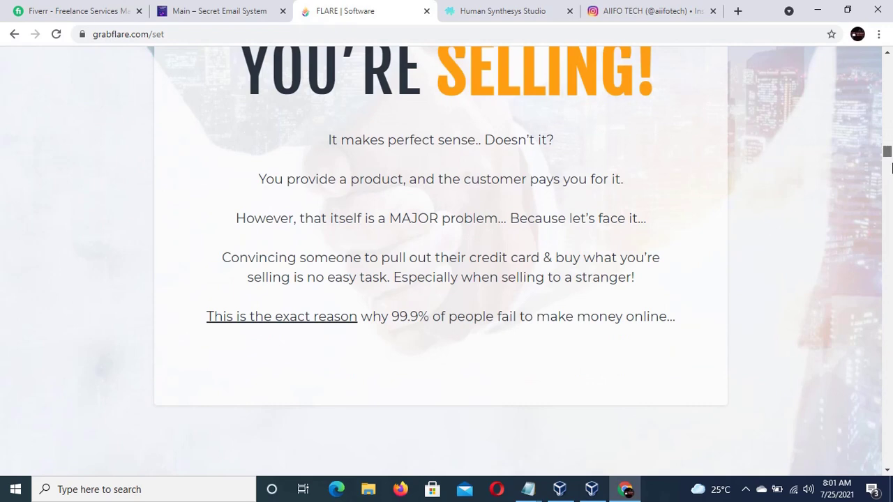
left_click(887, 184)
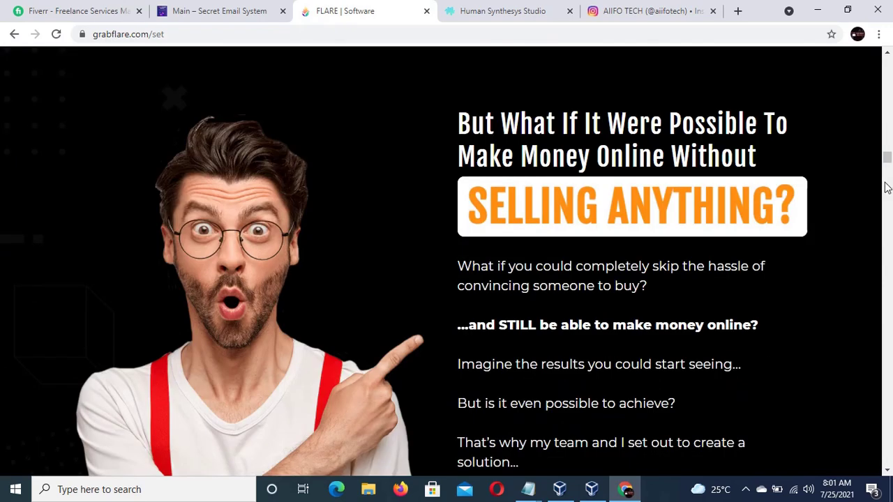
left_click_drag(889, 168, 888, 92)
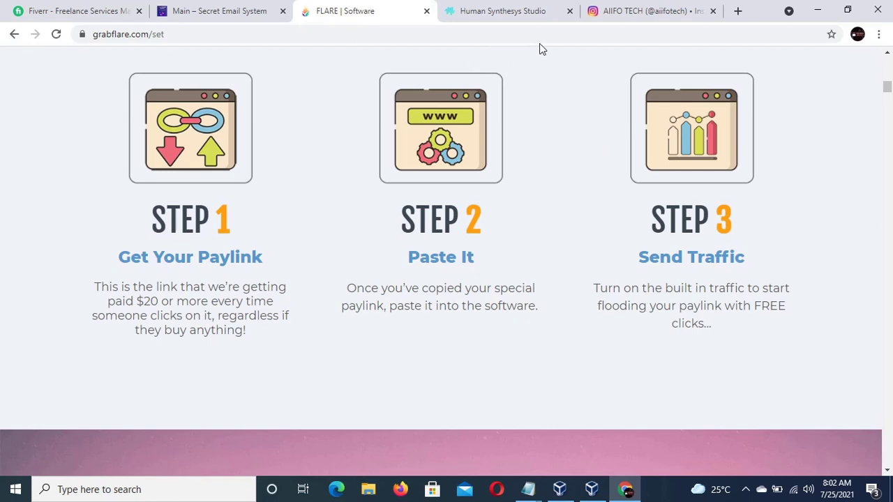
left_click(506, 11)
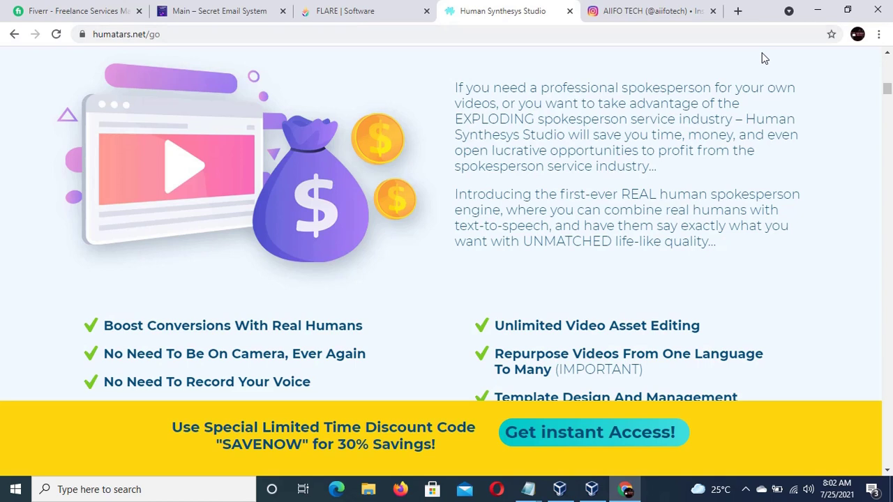
- Refocus Chrome and return from the Human Synthesys Studio page to the Instagram profile tab
left_click(745, 492)
left_click(722, 463)
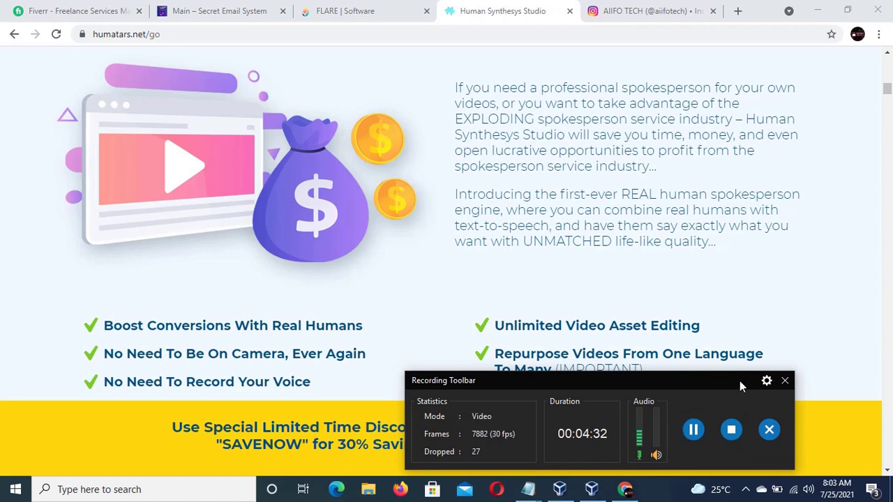
left_click(745, 493)
left_click(720, 463)
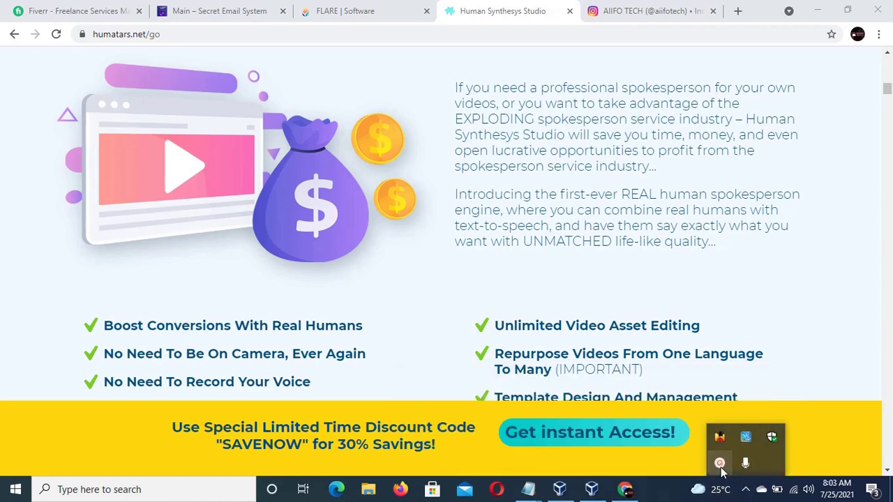
left_click(787, 354)
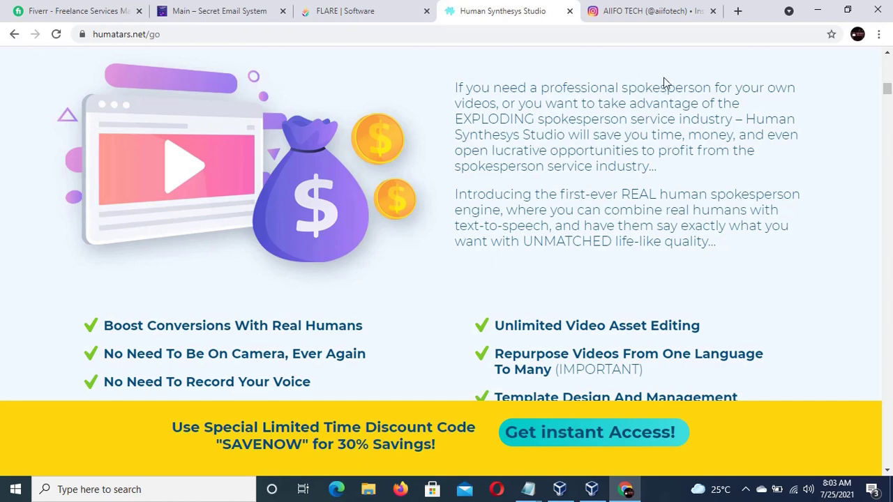
left_click(656, 12)
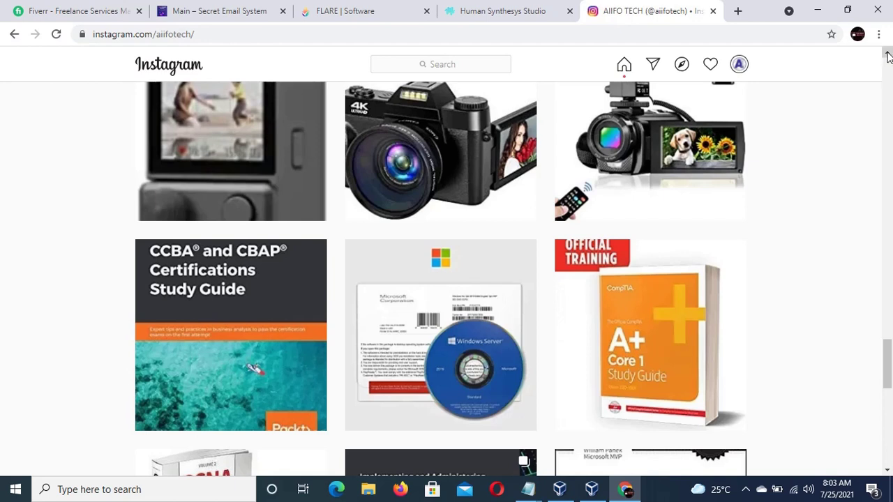
left_click(887, 470)
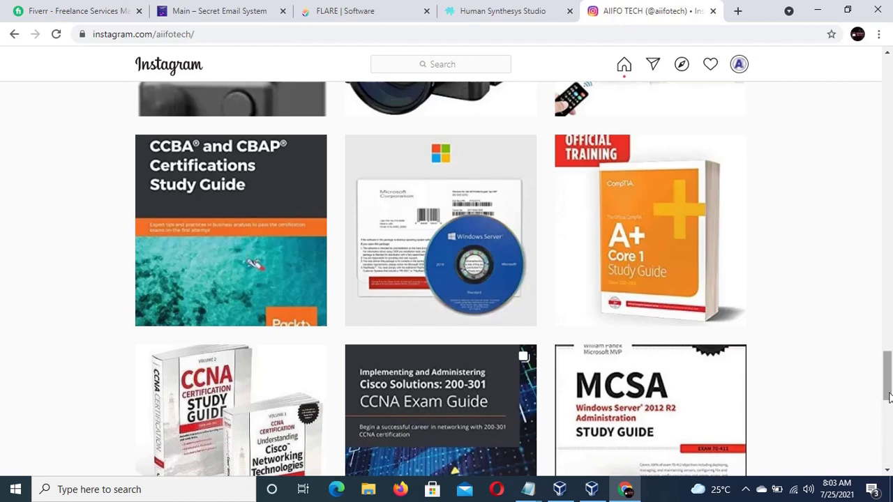
left_click_drag(888, 394, 888, 416)
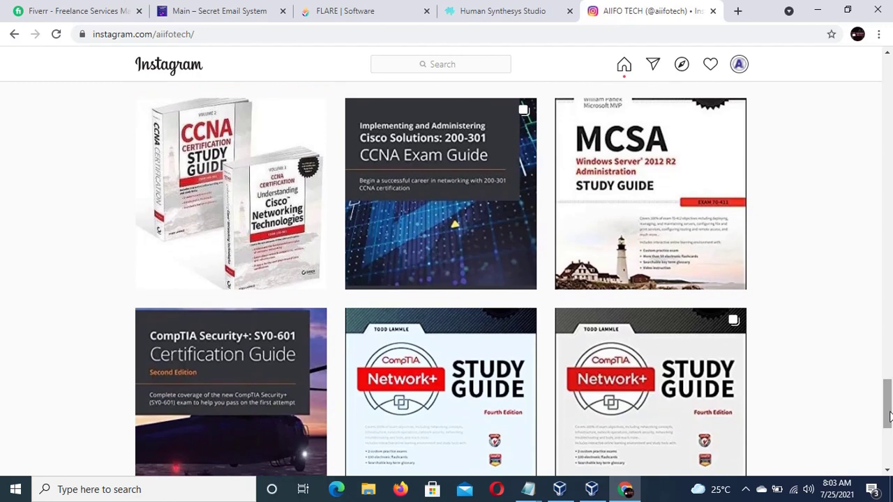
left_click_drag(889, 416, 888, 438)
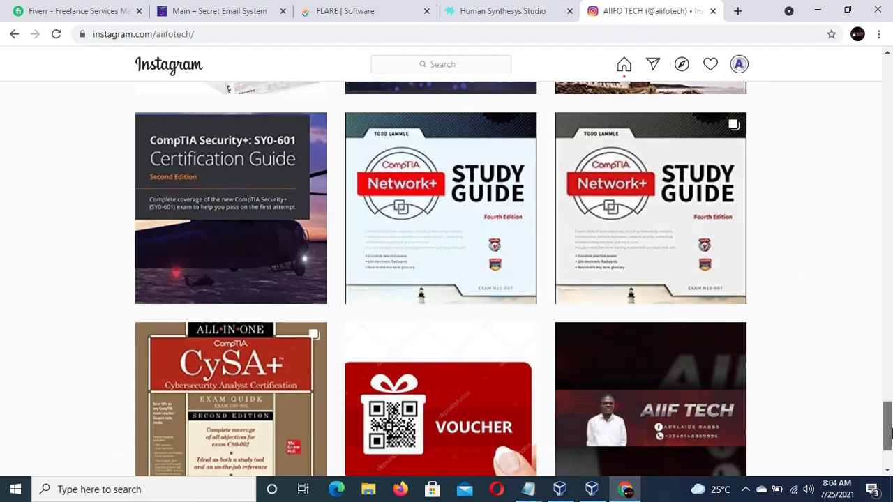
left_click_drag(890, 432, 890, 148)
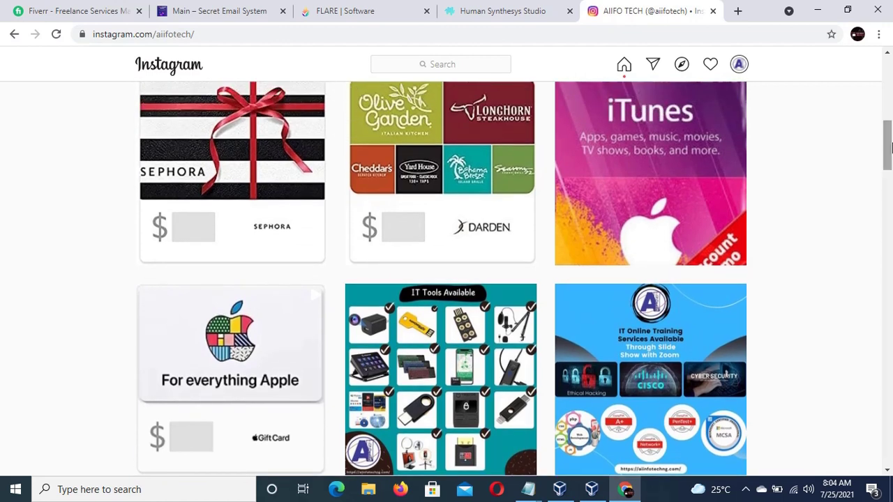
left_click_drag(890, 146, 890, 185)
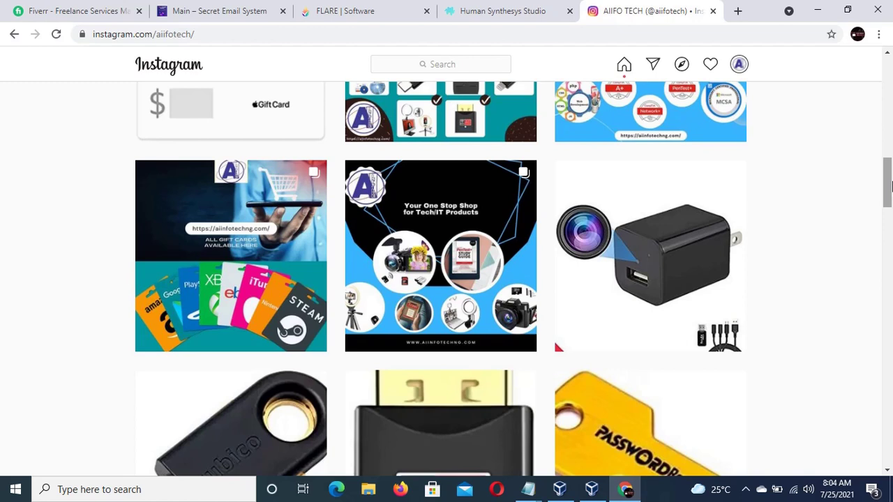
left_click_drag(891, 184, 890, 205)
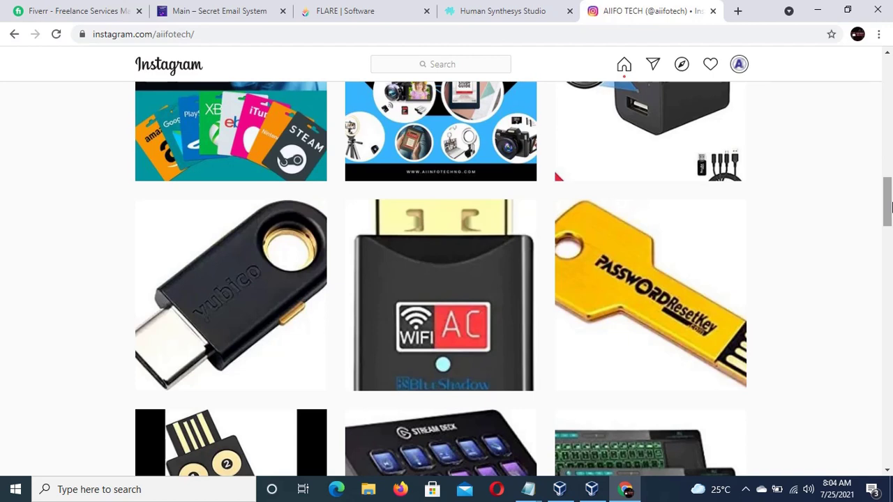
left_click_drag(891, 205, 886, 222)
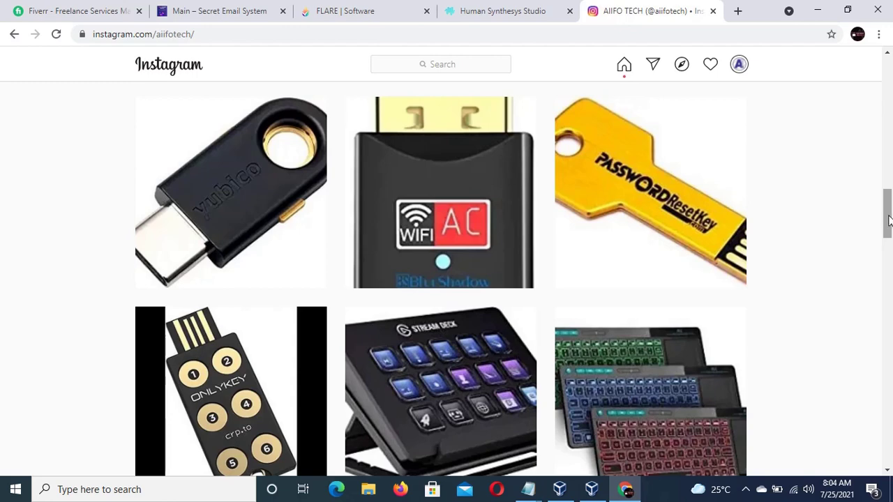
left_click_drag(885, 221, 889, 248)
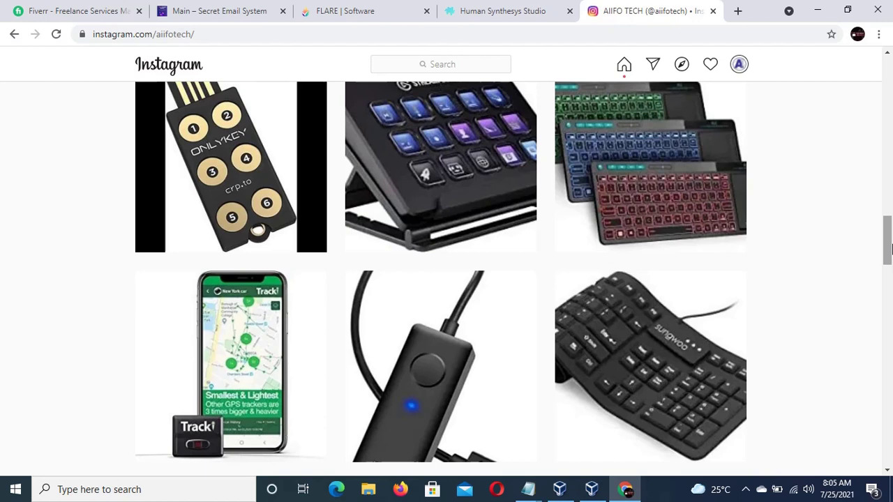
left_click_drag(890, 249, 887, 277)
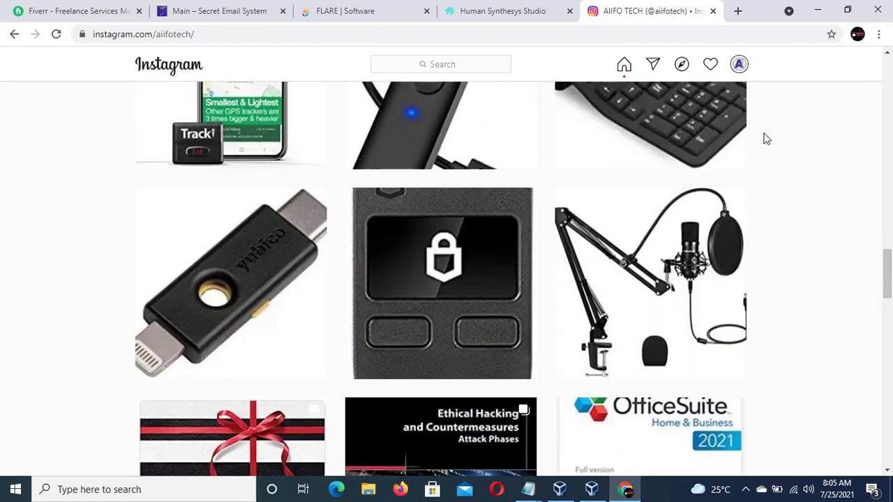
- Load aiinfotechng.com in a new Chrome tab from the address autocomplete
left_click(737, 14)
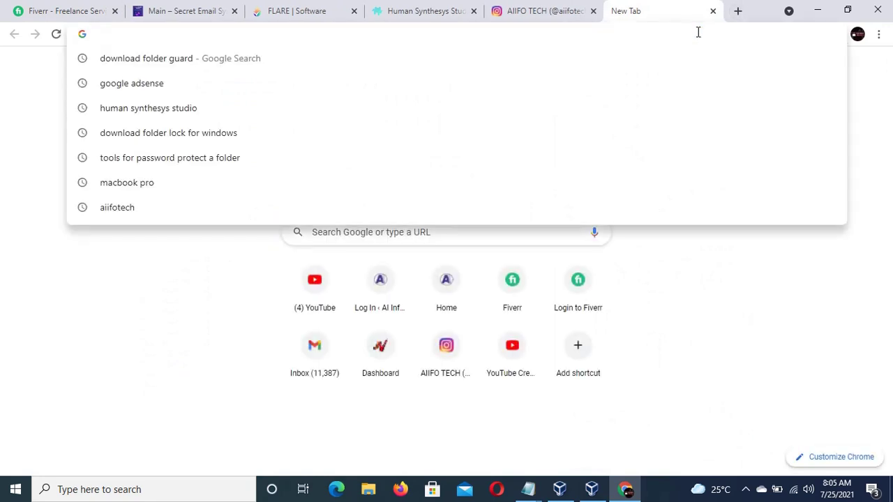
type("a")
key("Right")
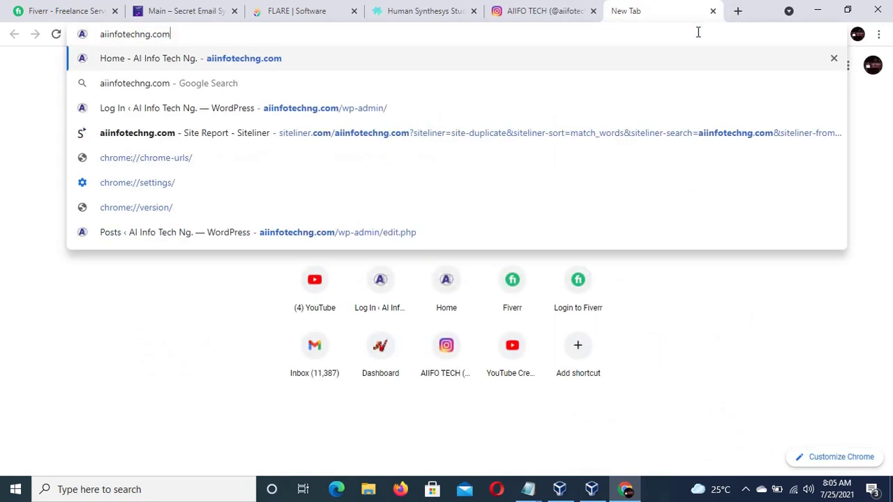
key("Return")
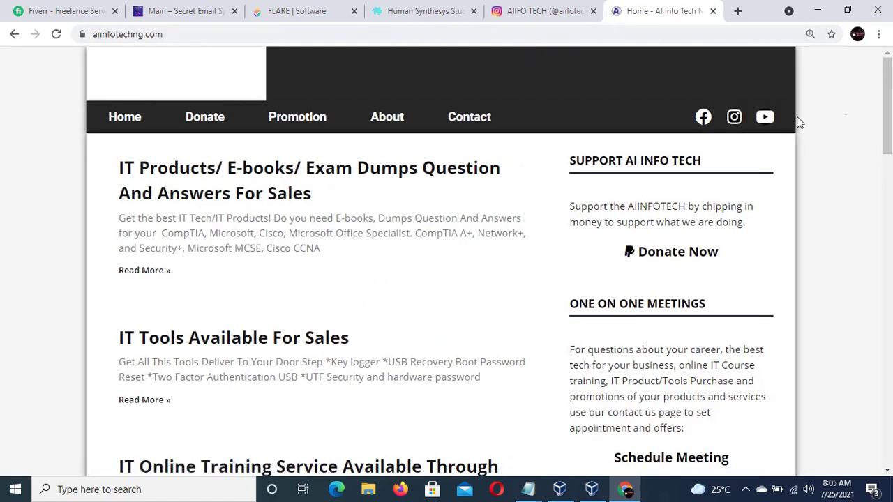
- Dismiss the Facebook notification and follow the site's header banner to the AIIF TECH YouTube channel
mouse_move(890, 122)
left_mouse_down()
mouse_move(890, 145)
mouse_move(890, 115)
left_mouse_up()
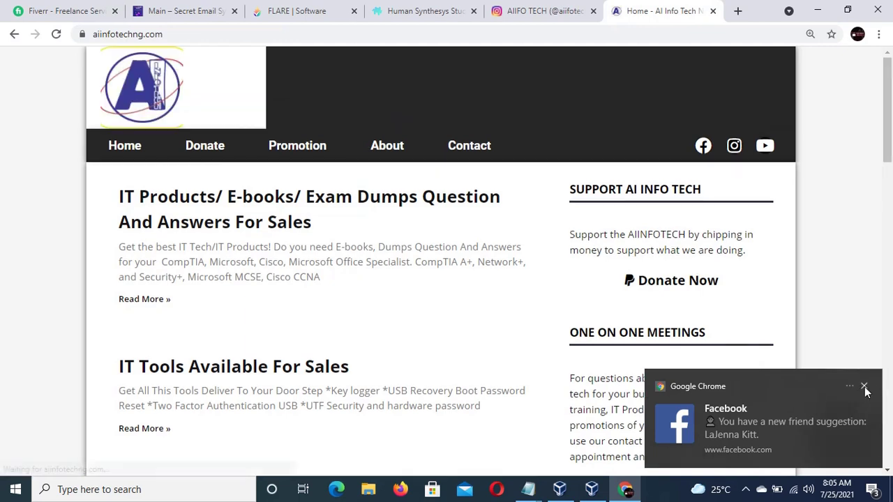
left_click(863, 385)
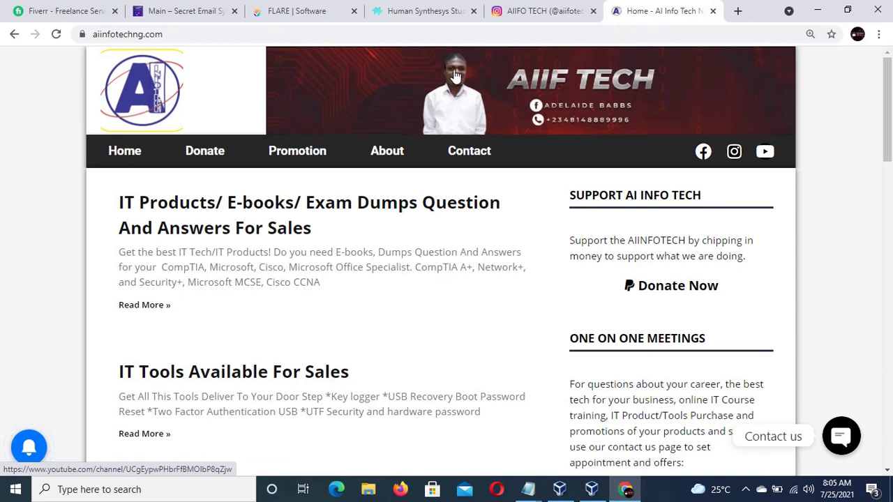
left_click(474, 81)
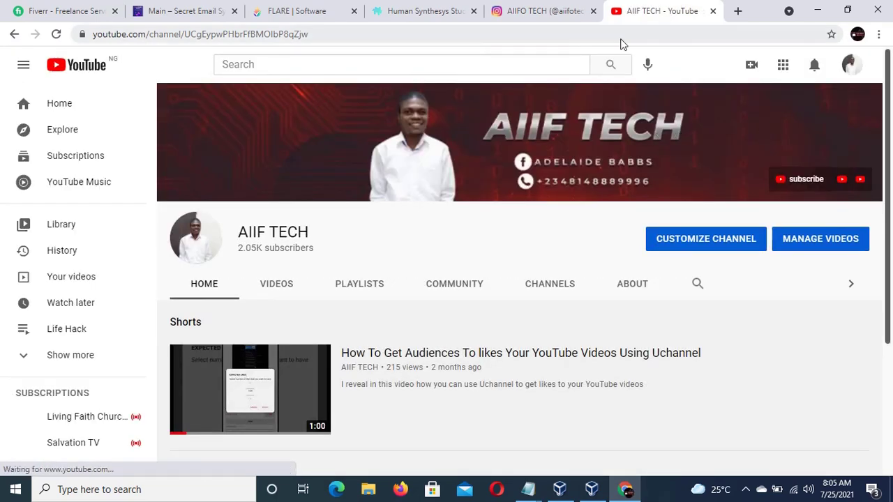
- Switch to the AIIFO TECH Instagram tab, then restore the Window Server2016 VM window
left_click(519, 12)
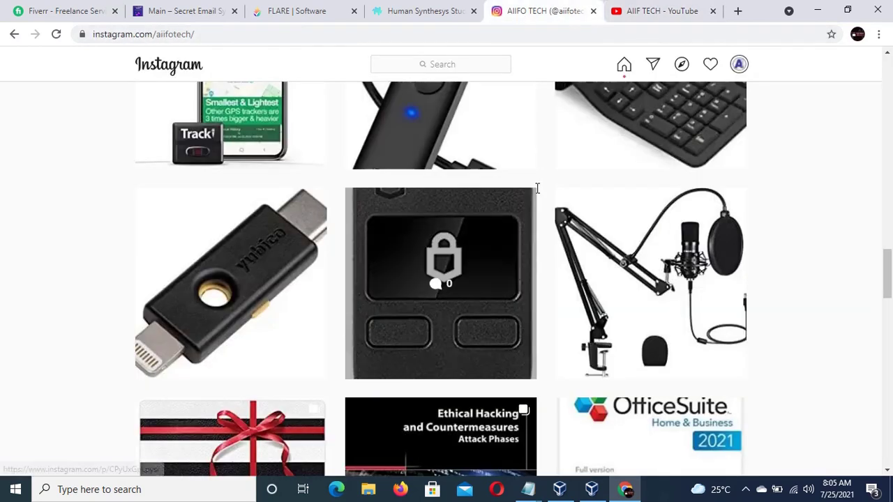
left_click(591, 491)
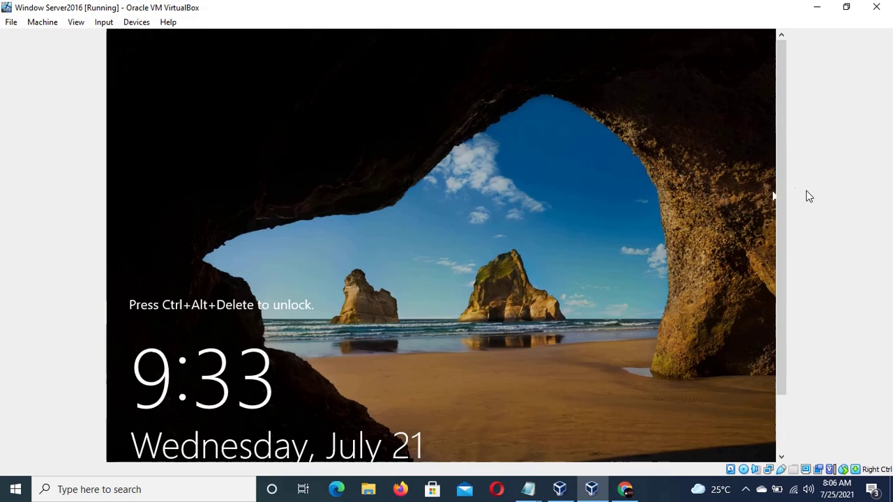
- Send Ctrl-Alt-Del to the Window Server2016 guest and sign in with the administrator password
left_click_drag(782, 180, 777, 205)
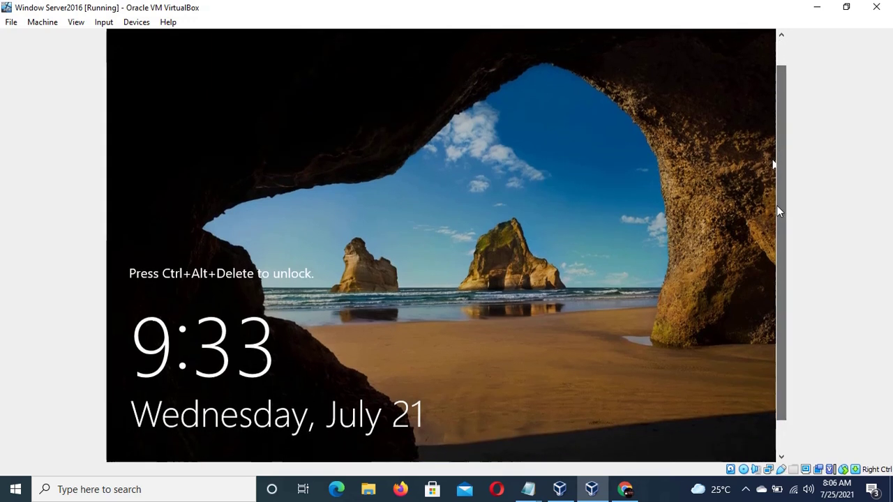
left_click(137, 26)
left_click(103, 23)
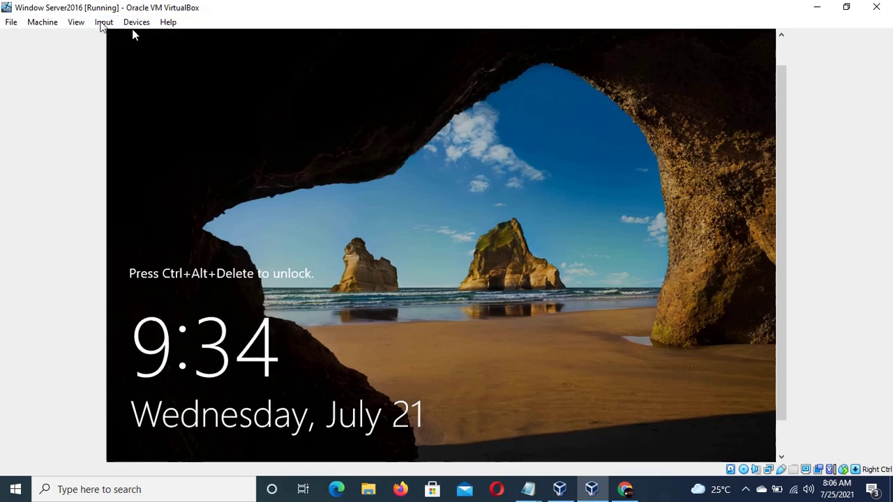
left_click(103, 23)
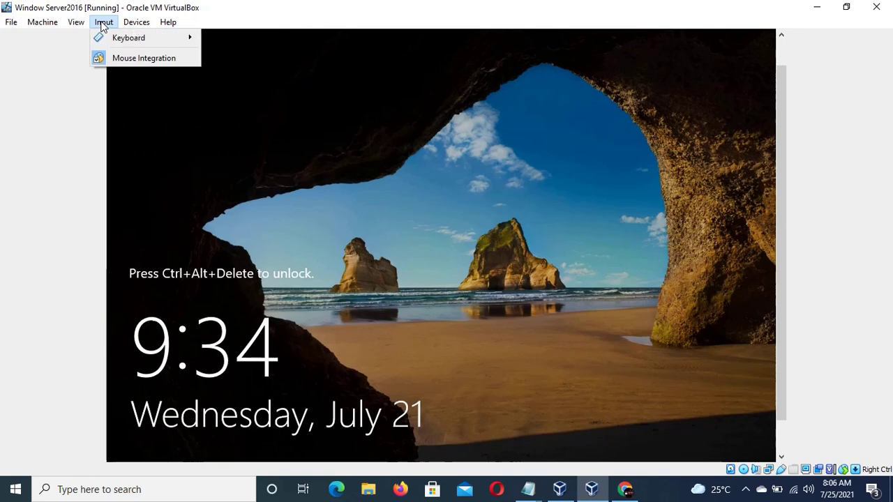
mouse_move(131, 38)
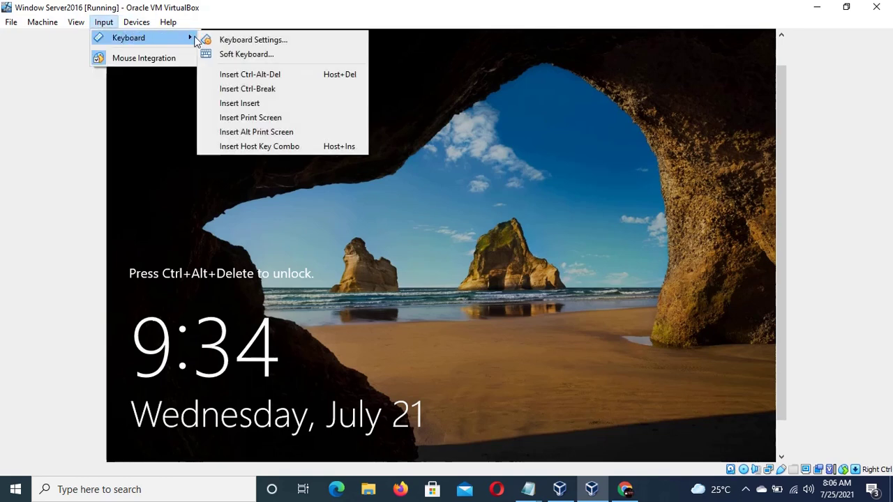
left_click(265, 76)
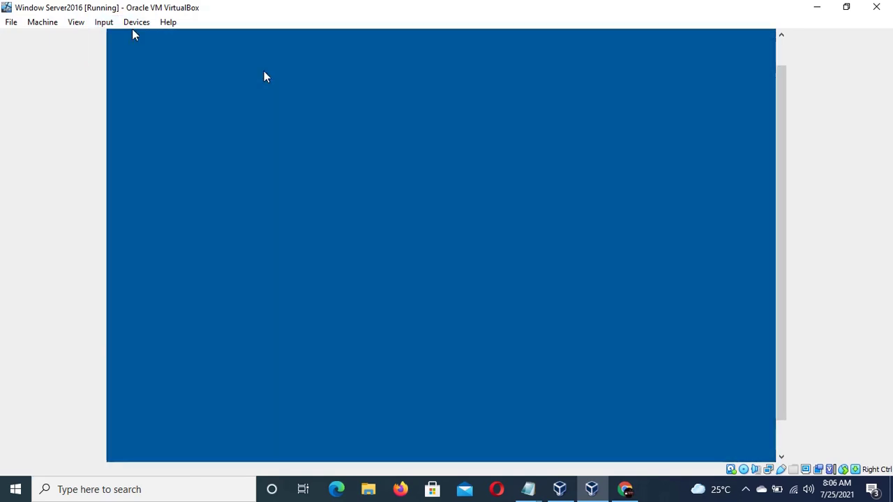
type("P@")
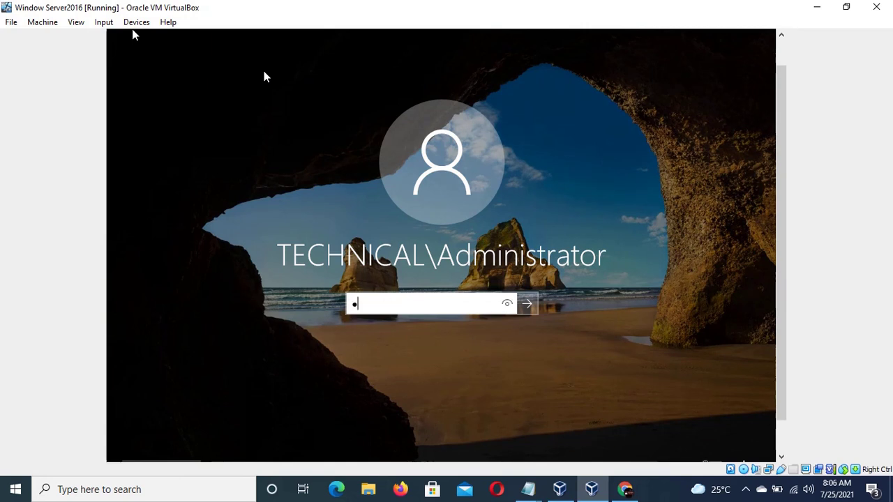
type("ssw0rd123456")
key("Return")
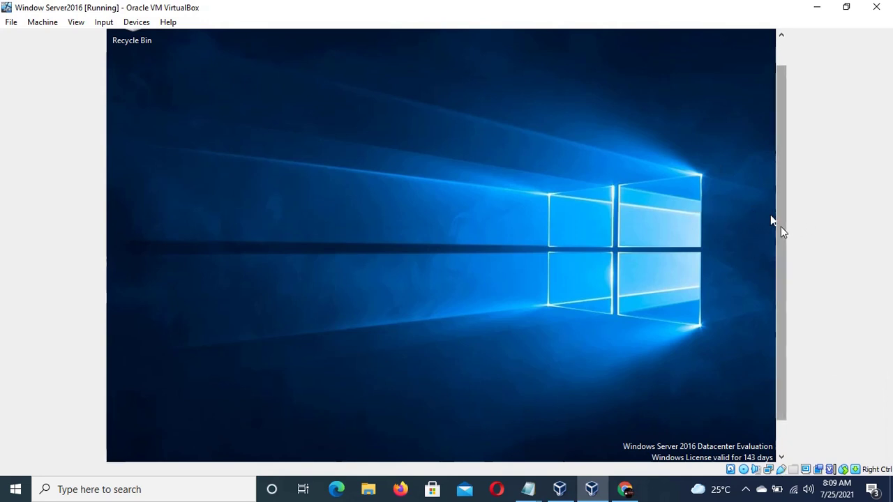
- Open Server Manager from the guest taskbar and switch the VM to Full-screen Mode
left_click_drag(781, 226, 781, 271)
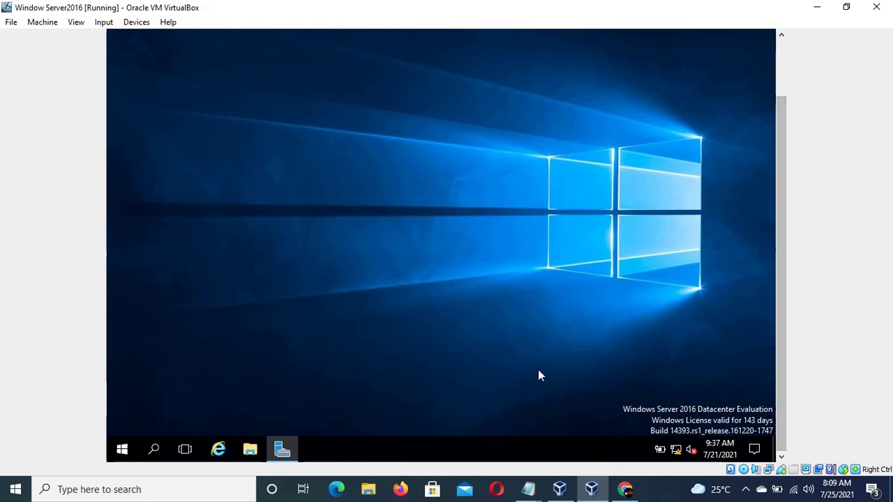
left_click(280, 447)
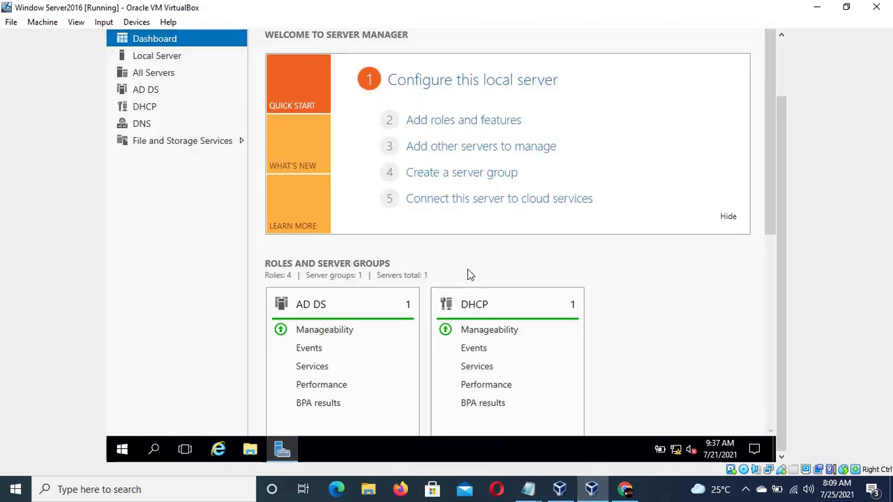
left_click_drag(781, 143, 795, 54)
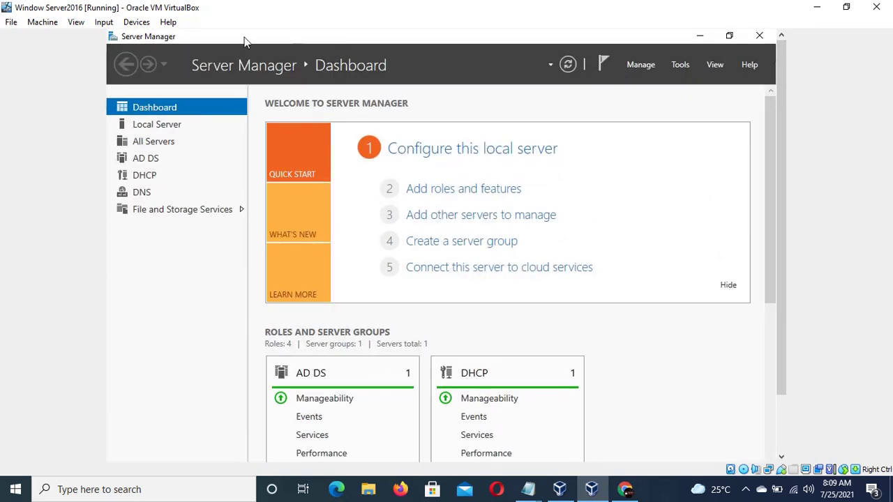
left_click(76, 22)
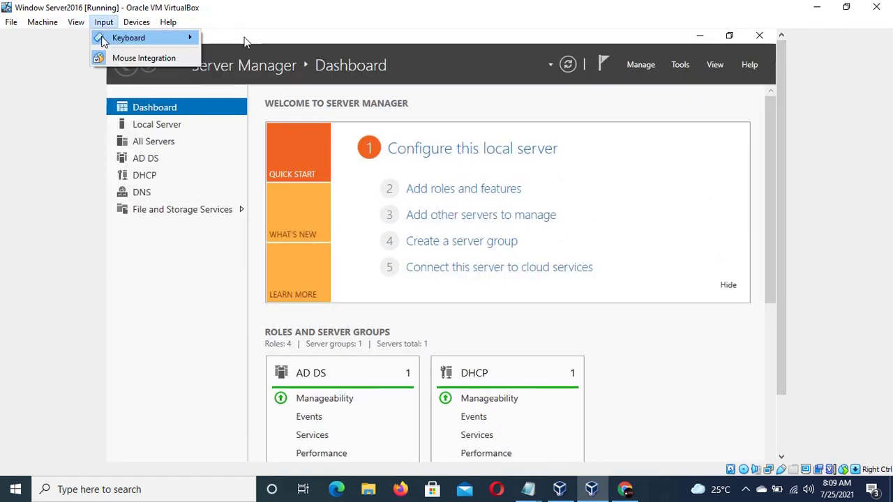
left_click(89, 38)
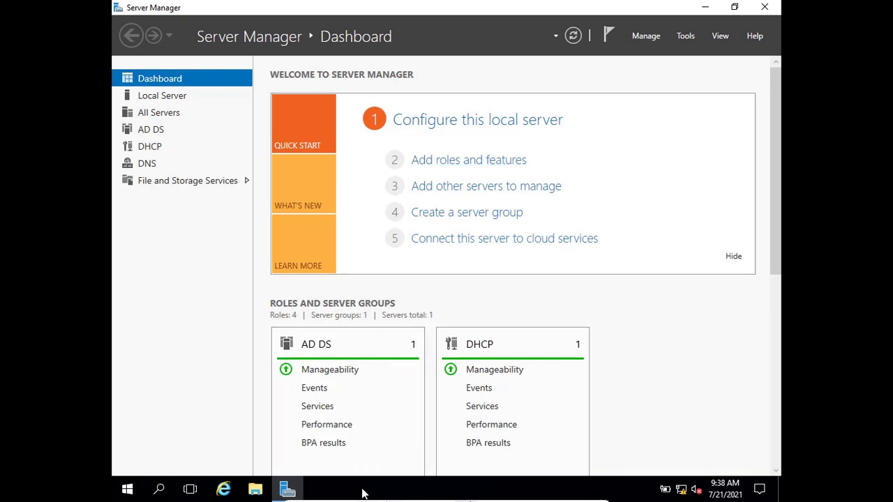
- Use the full-screen mini toolbar's View menu to exit Full-screen Mode back to a window
mouse_move(363, 499)
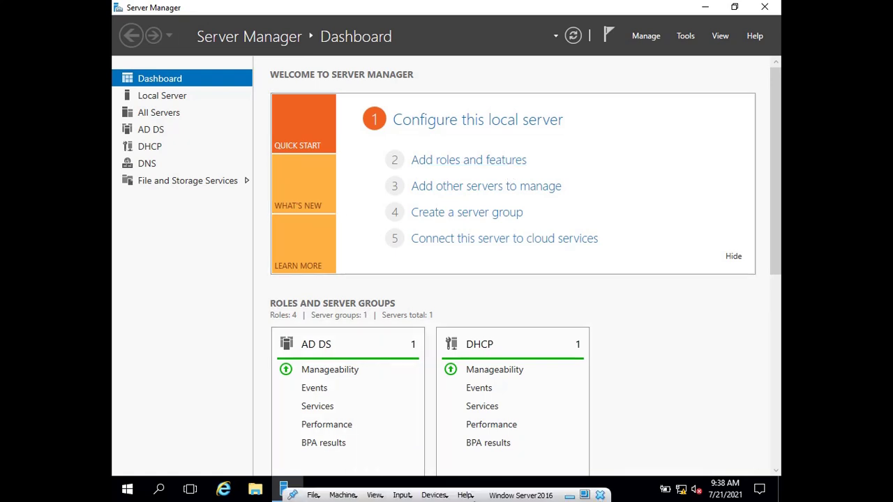
left_click(428, 496)
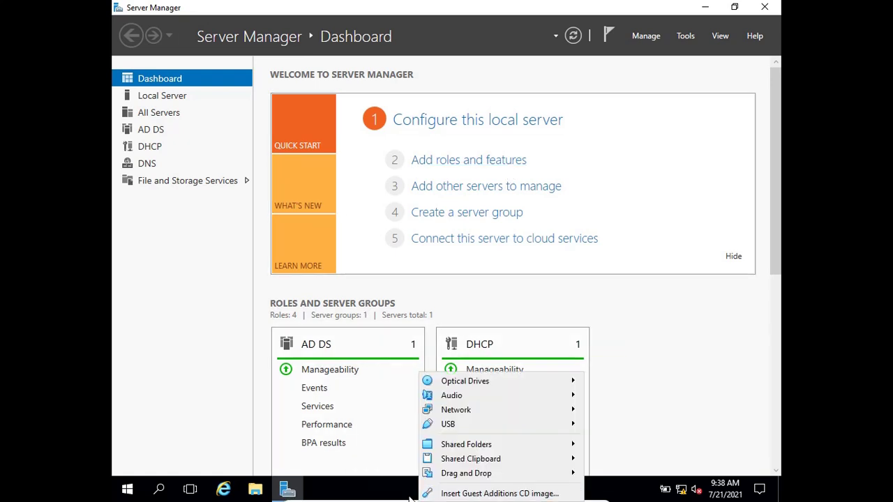
left_click(382, 476)
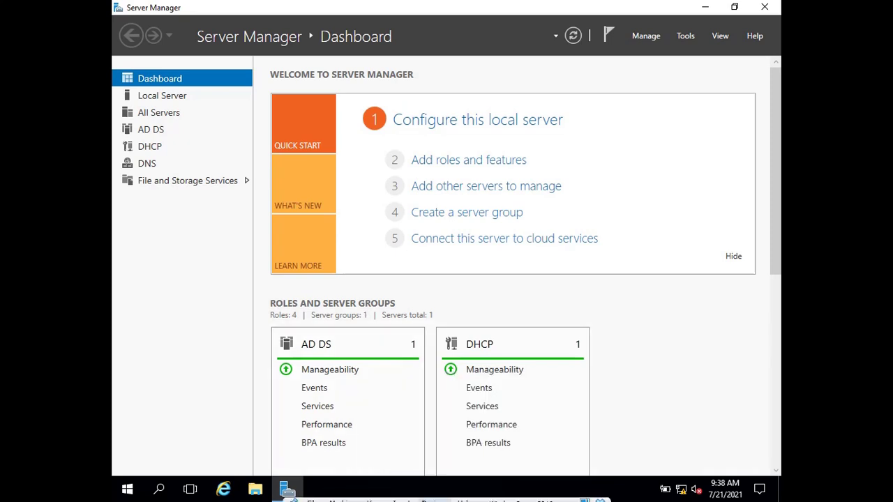
left_click(409, 496)
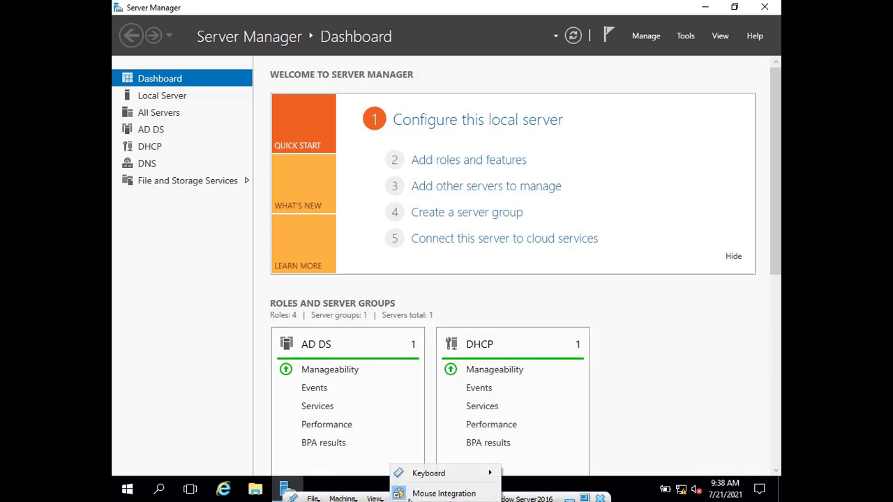
mouse_move(458, 479)
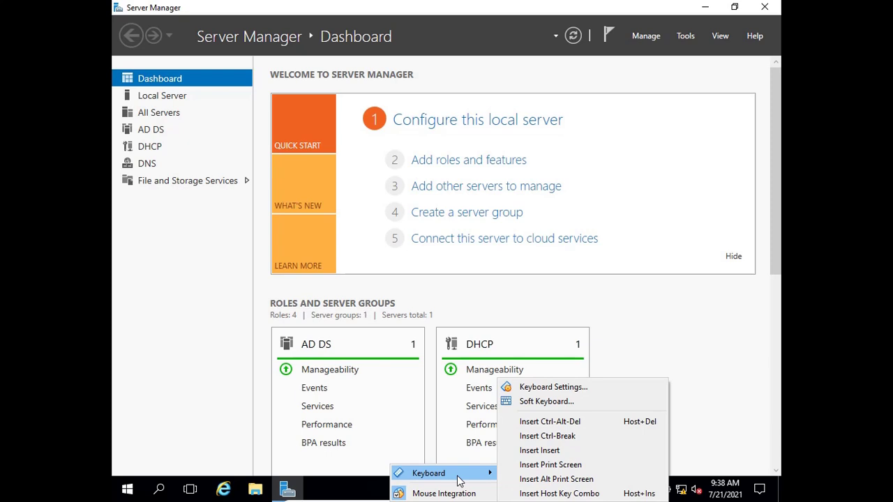
left_click(361, 494)
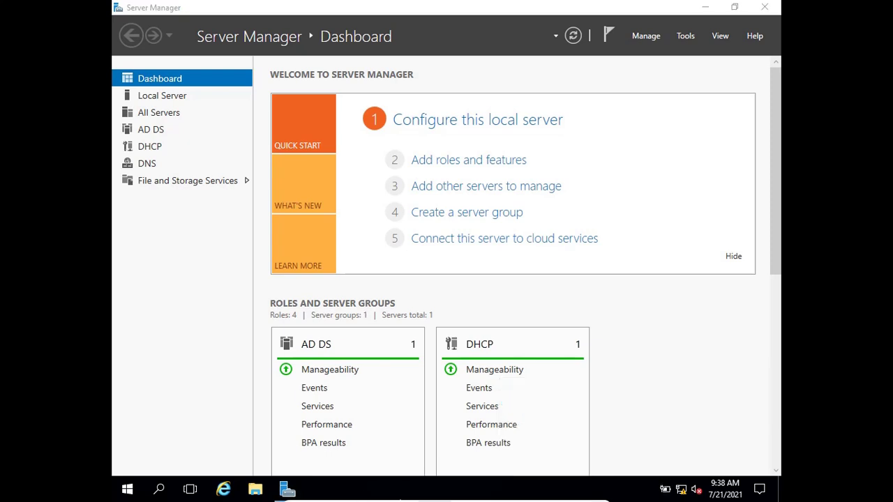
mouse_move(399, 500)
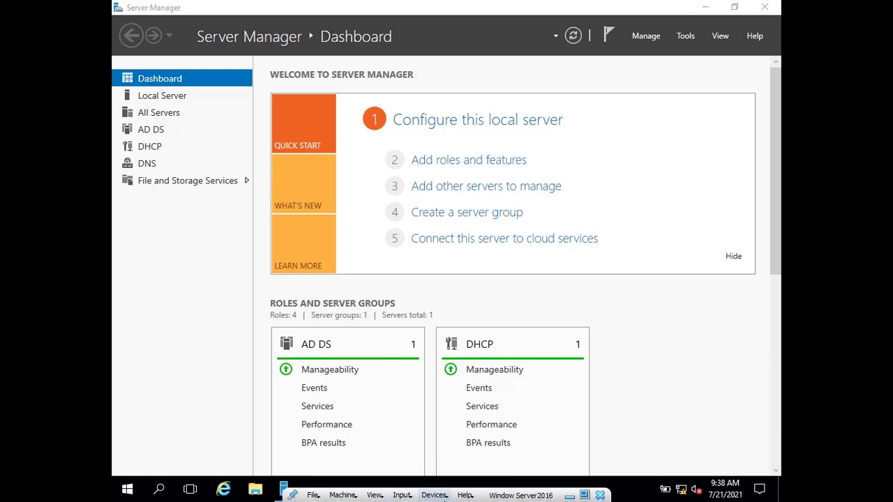
left_click(375, 495)
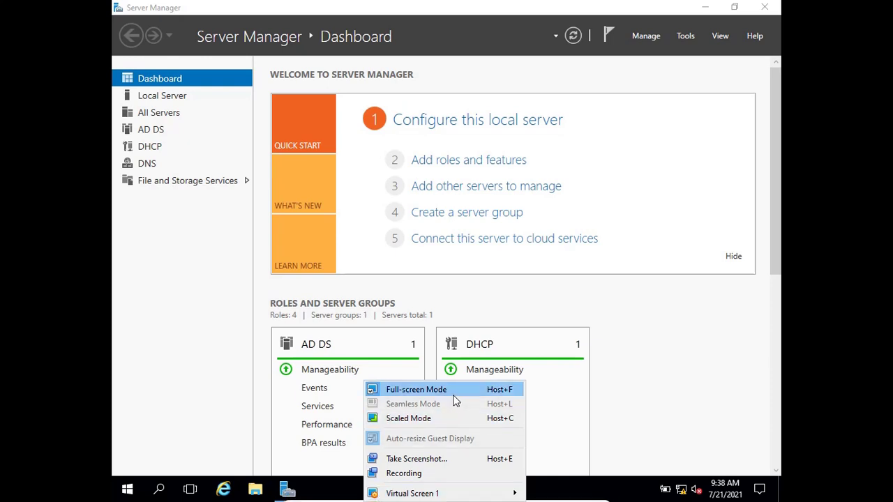
left_click(452, 394)
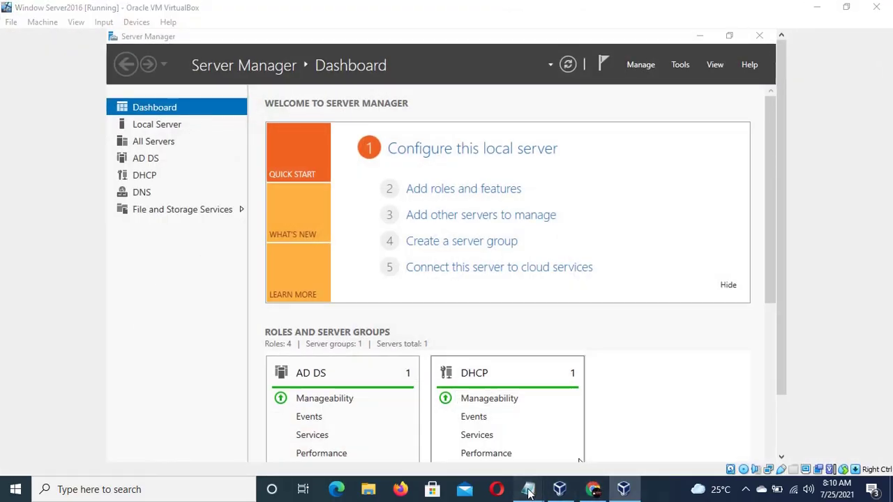
- Bring forward and close the Human Synthesys link notes in Notepad
mouse_move(530, 489)
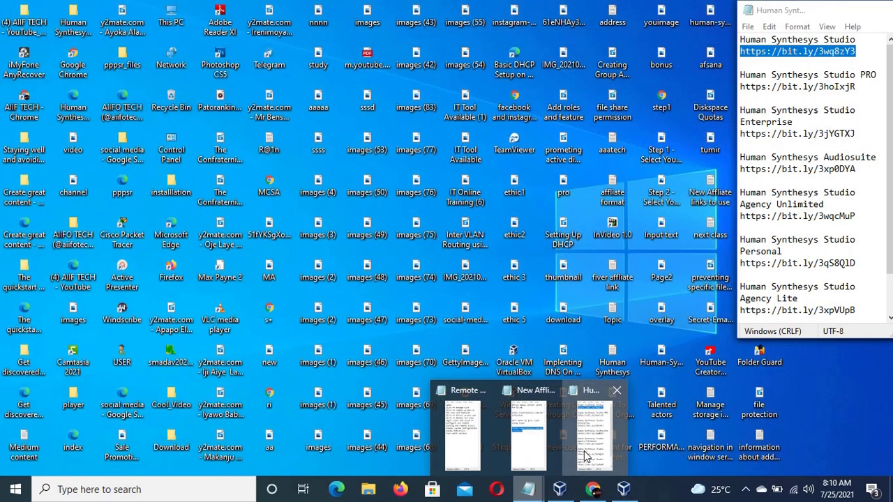
left_click(587, 456)
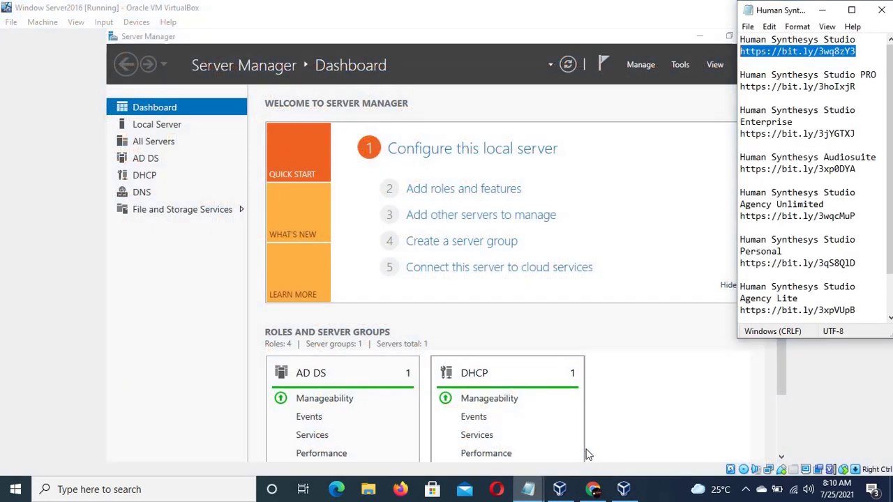
left_click_drag(763, 270, 870, 94)
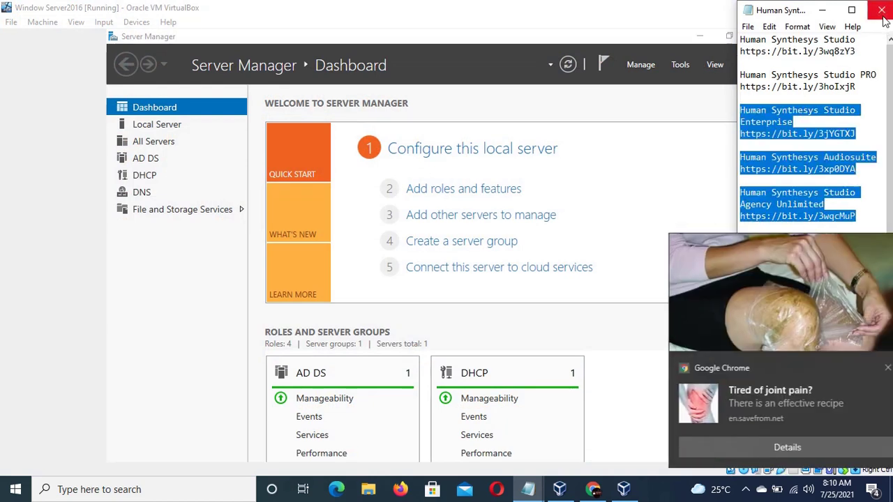
left_click(883, 15)
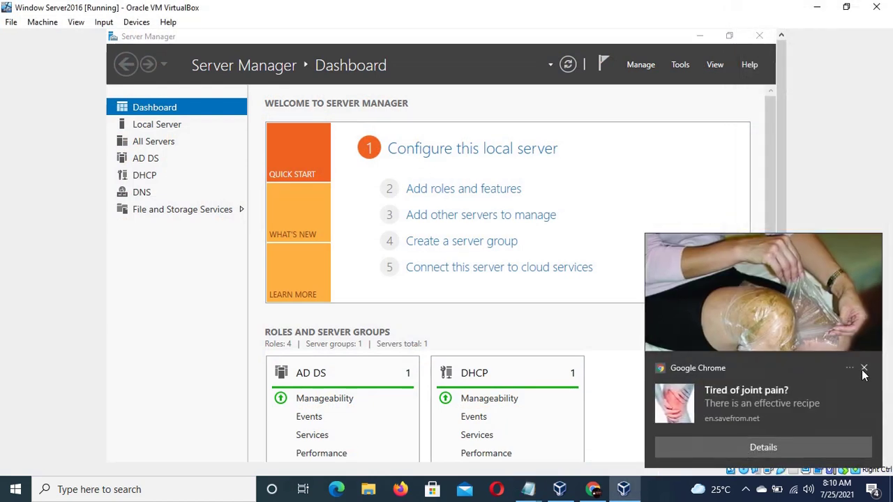
- Dismiss the Chrome advert, close the affiliate-links notes, and open the Remote Access steps note
left_click(864, 367)
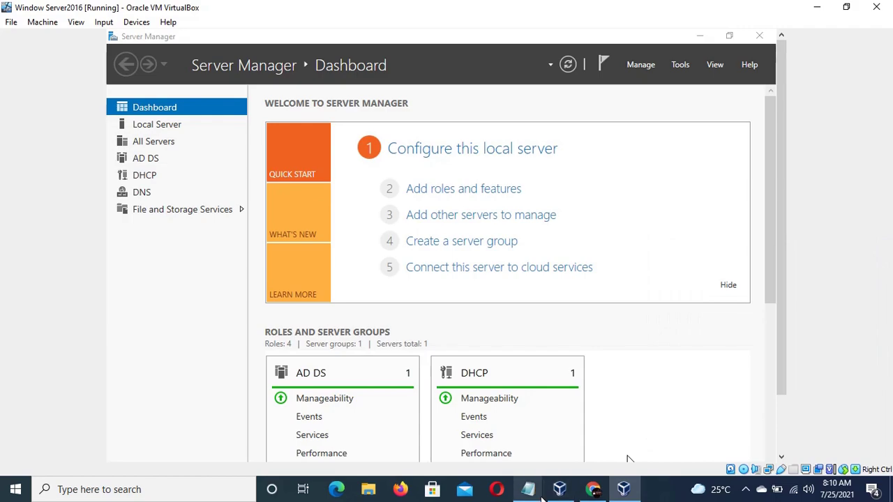
mouse_move(537, 498)
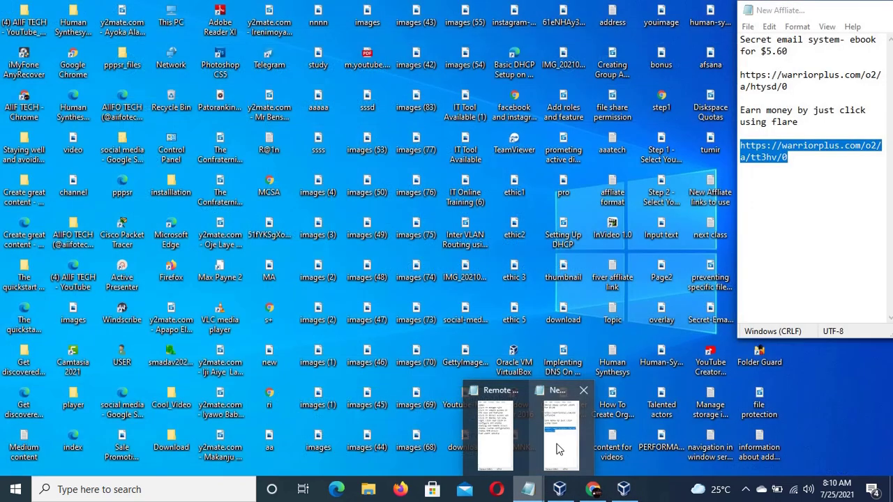
mouse_move(507, 450)
left_click(583, 390)
left_click(536, 422)
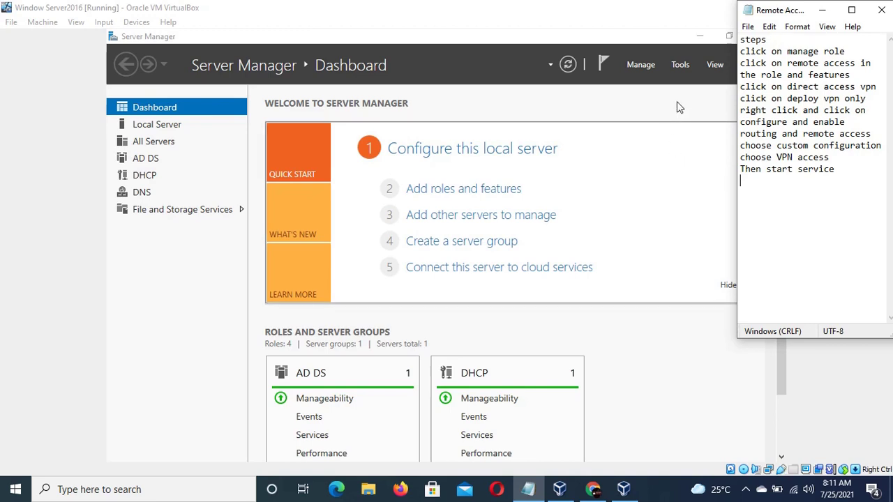
- Launch Add Roles and Features and keep role-based installation with Server2.technical.local as destination
left_click(650, 69)
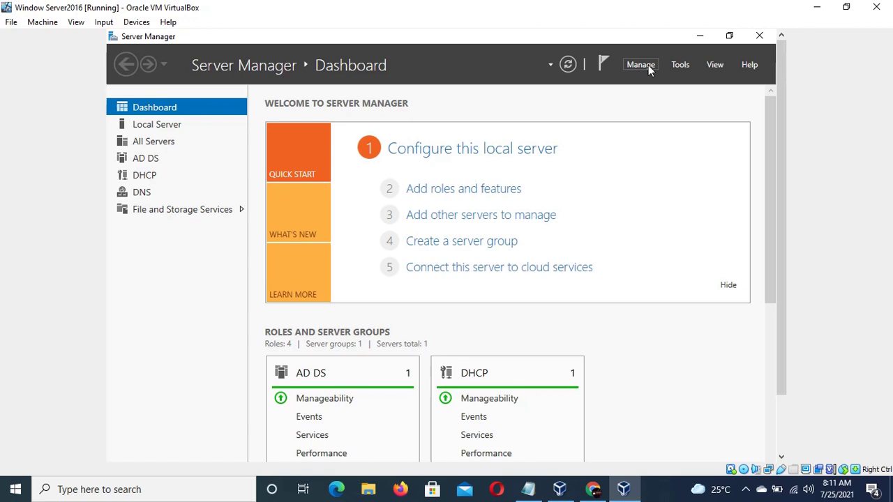
left_click(648, 65)
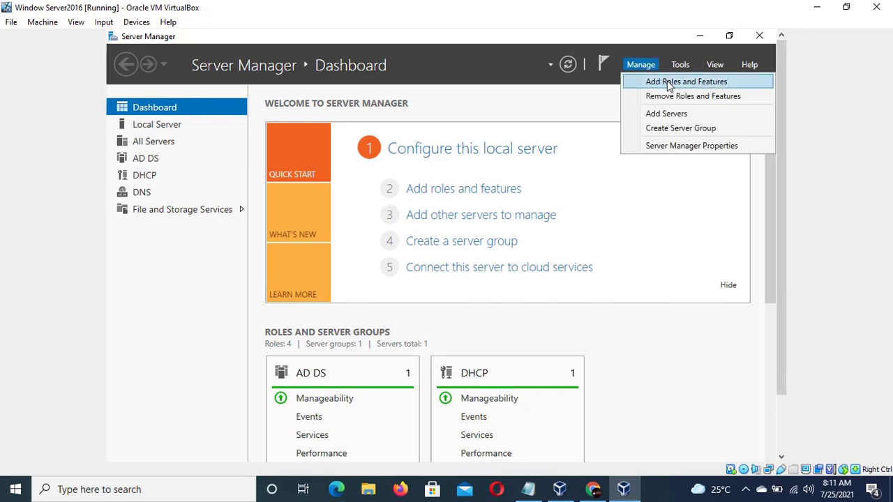
left_click(668, 83)
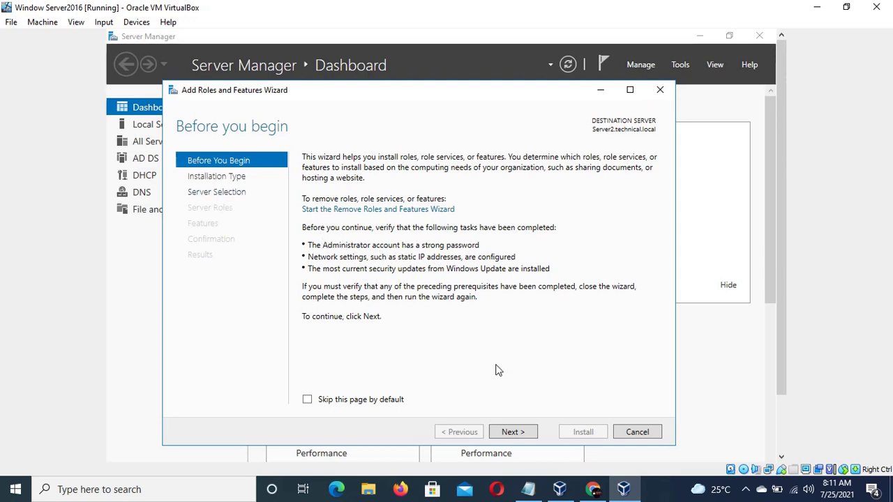
left_click(512, 433)
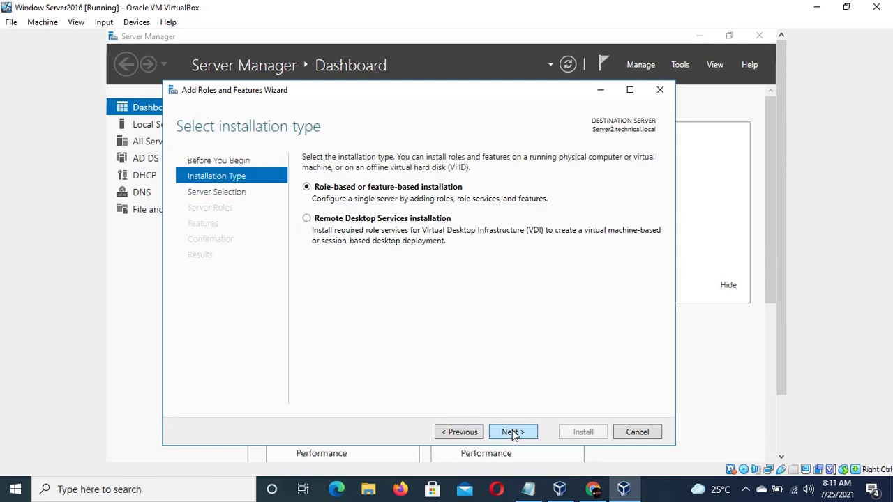
left_click(508, 433)
left_click(506, 433)
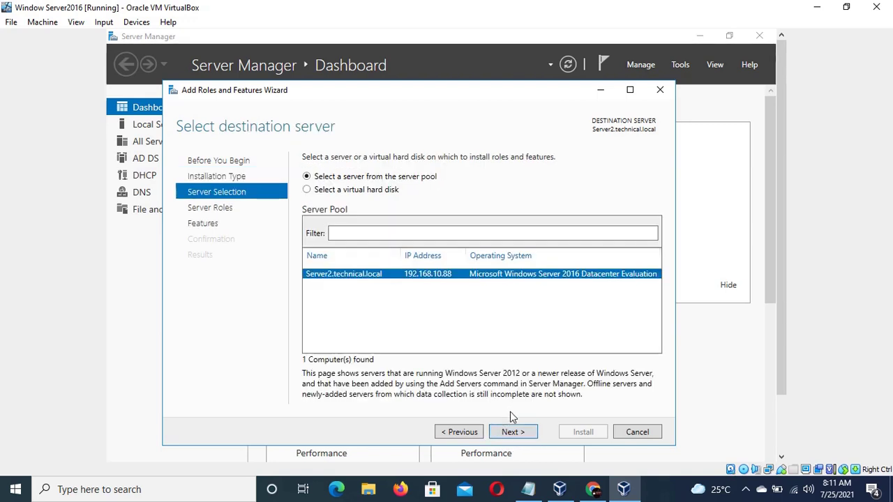
left_click(511, 431)
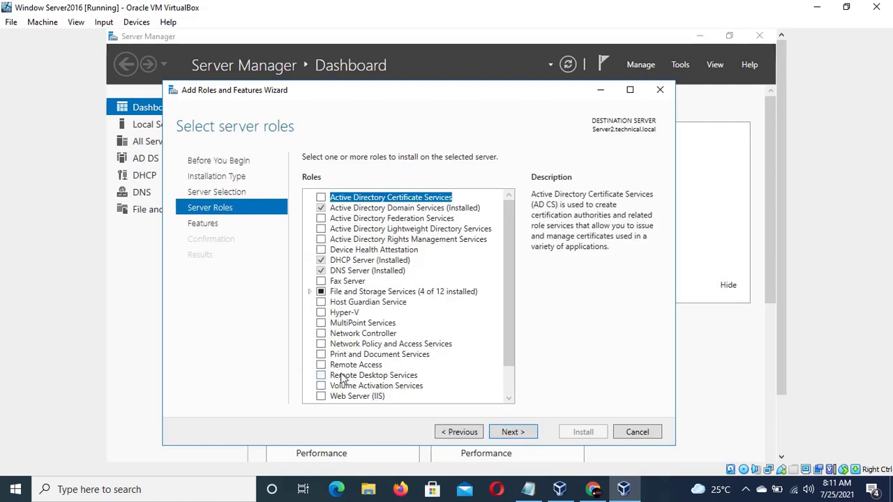
- Tick the Remote Access role and continue to the features page
left_click(321, 365)
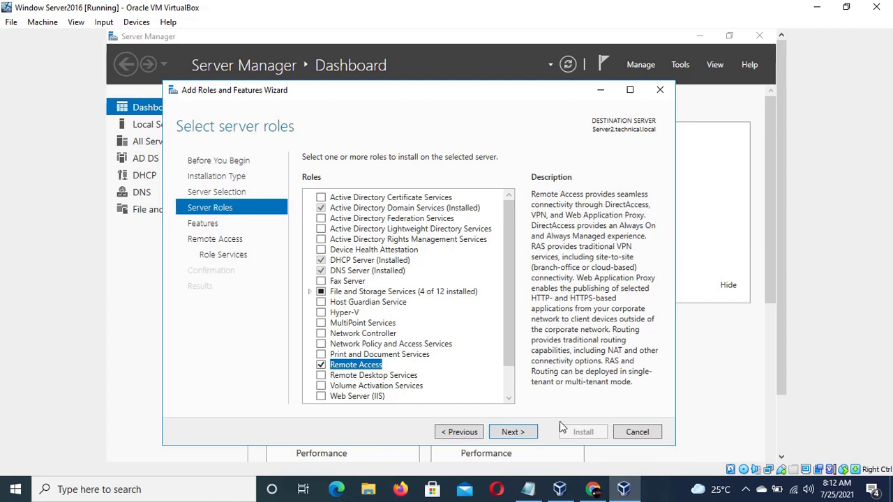
left_click(510, 432)
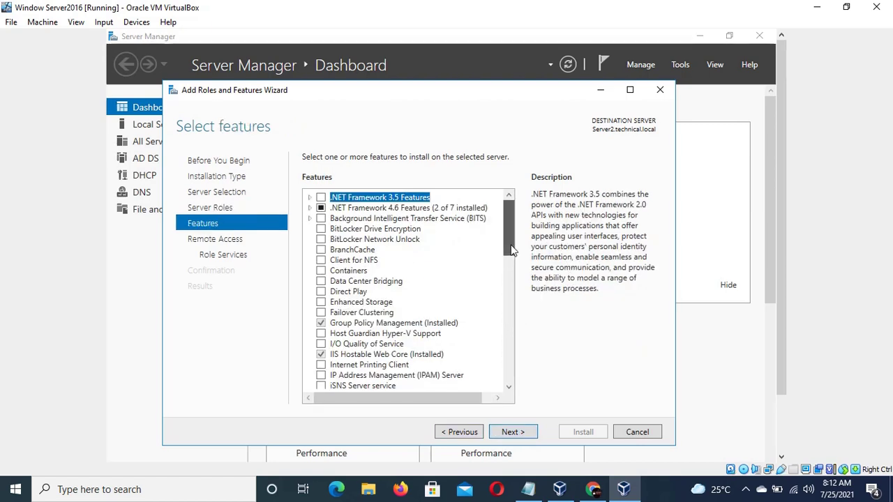
left_click_drag(510, 245, 510, 284)
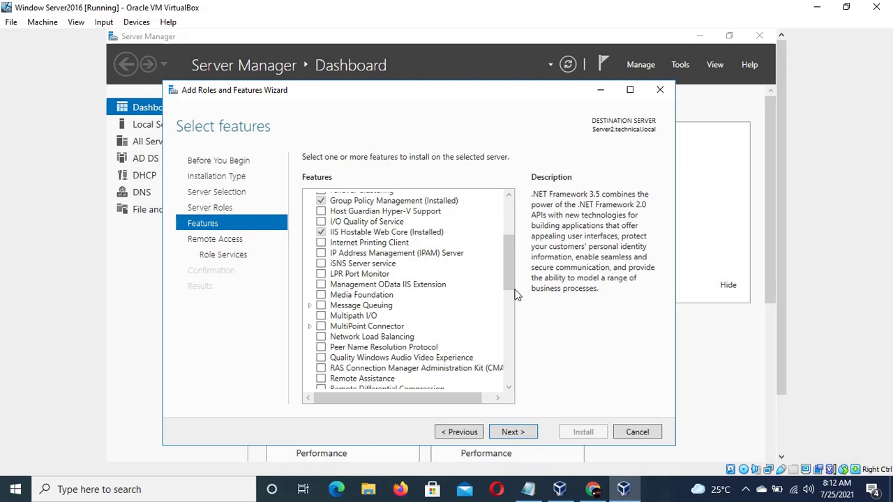
left_click_drag(513, 291, 514, 313)
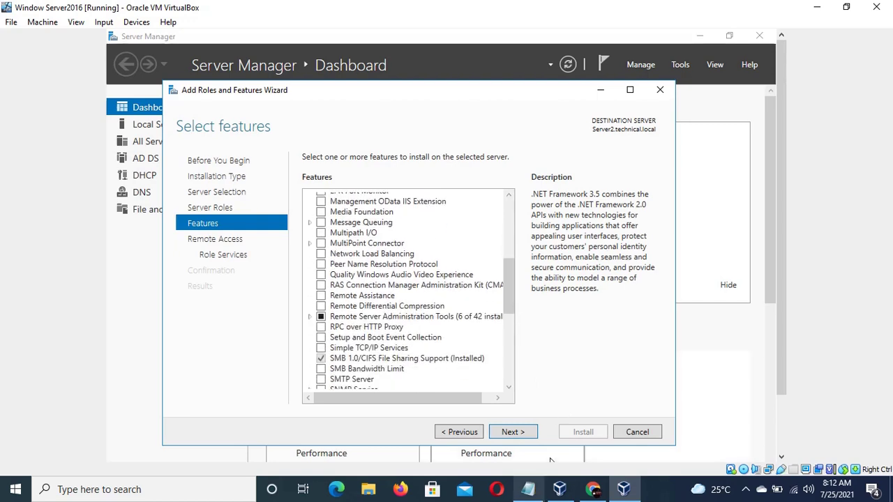
left_click(528, 489)
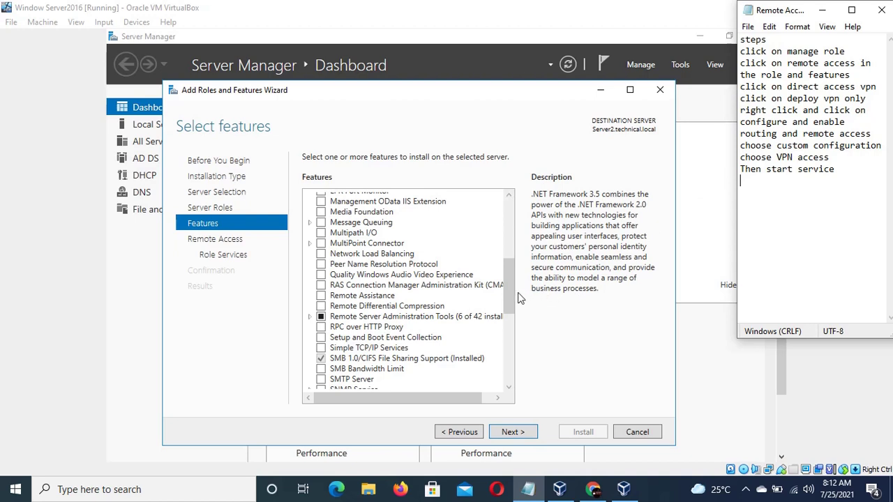
left_click_drag(512, 293, 506, 375)
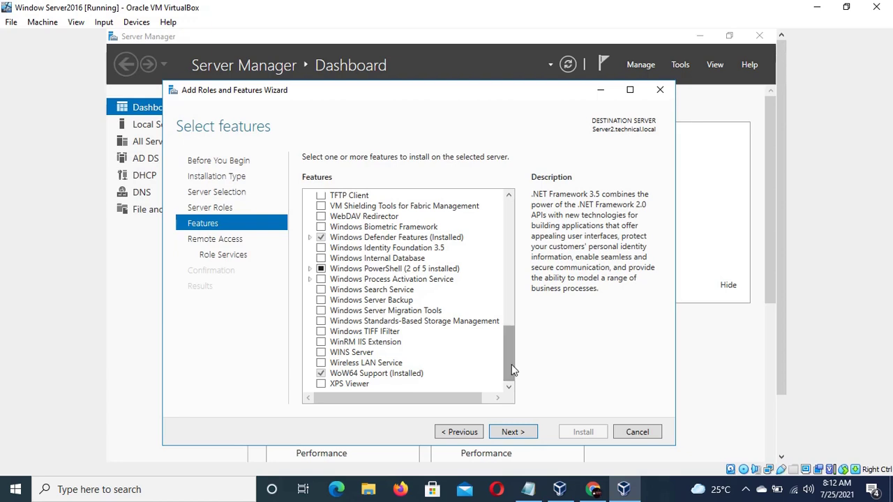
left_click_drag(509, 361, 518, 318)
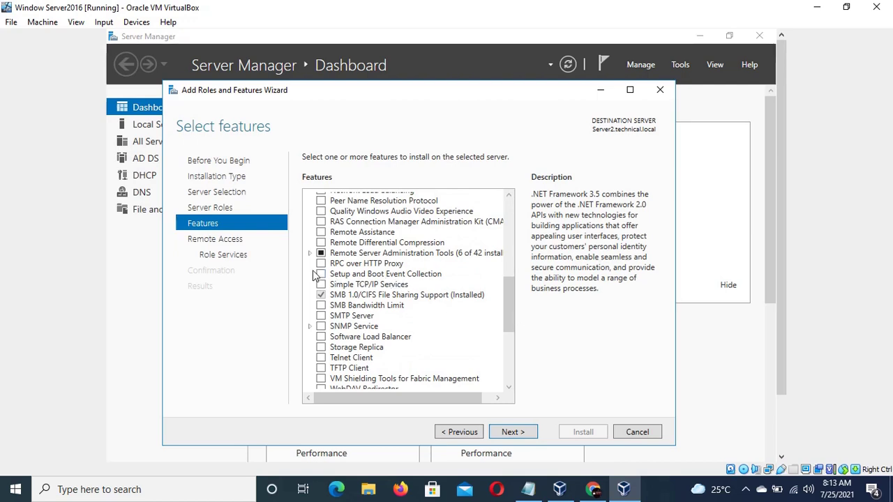
left_click(311, 251)
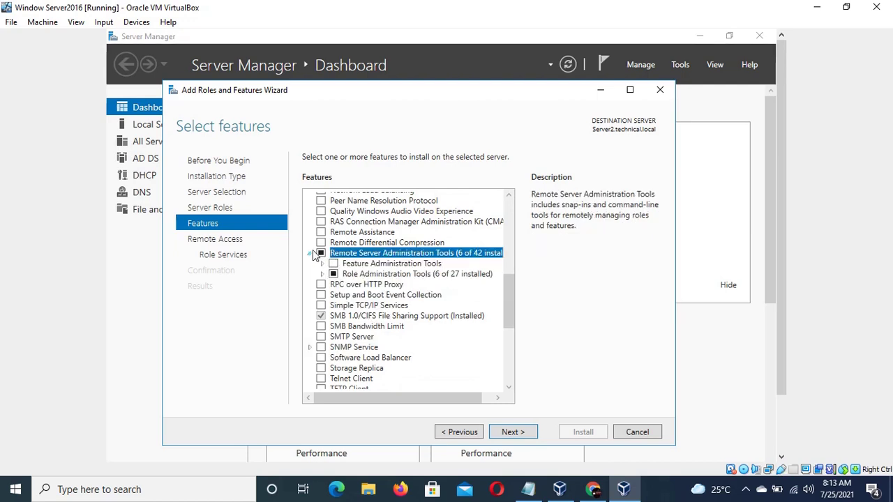
left_click(311, 252)
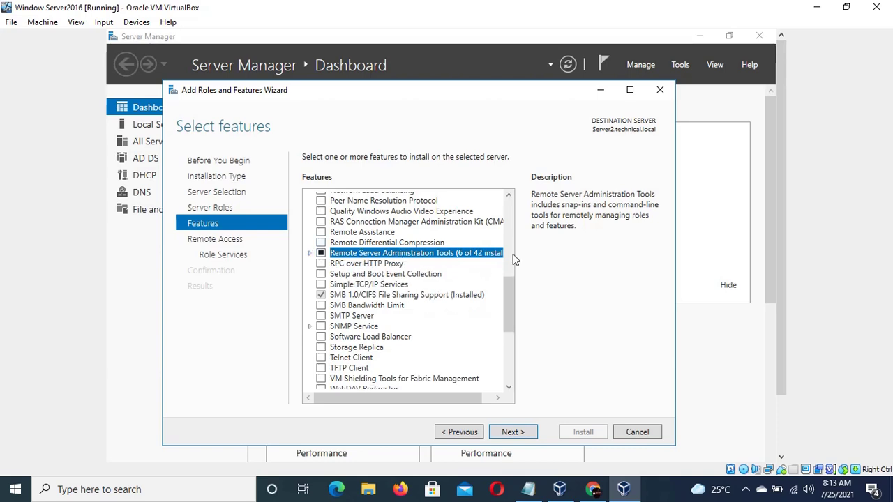
left_click_drag(513, 294, 528, 213)
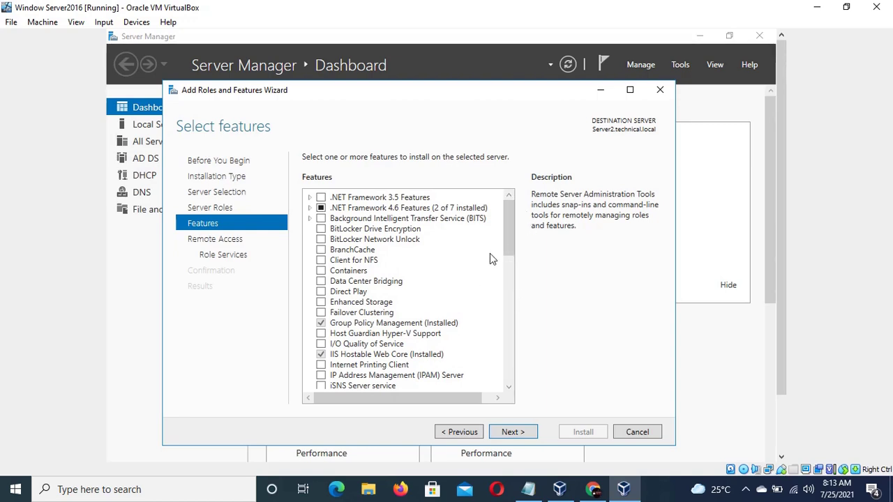
mouse_move(508, 234)
left_mouse_down()
mouse_move(508, 221)
mouse_move(507, 240)
left_mouse_up()
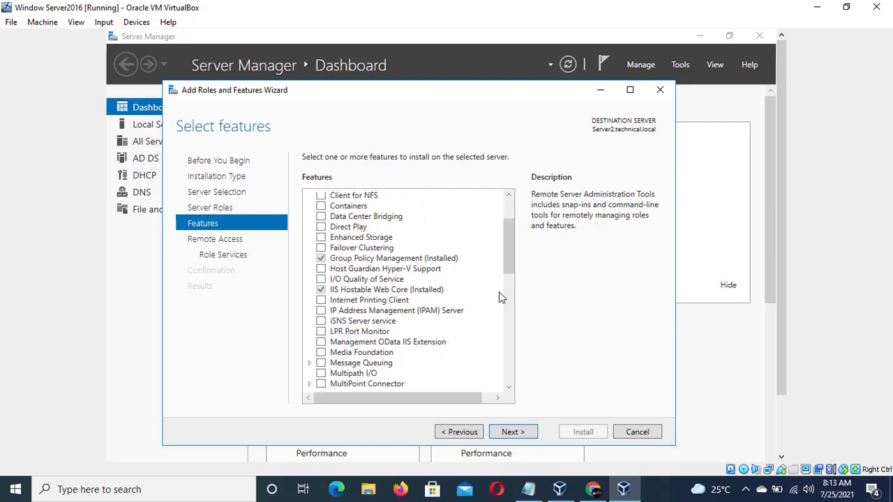
- Leave features unchanged, then select DirectAccess and VPN (RAS) with its required features, plus Routing
left_click(517, 434)
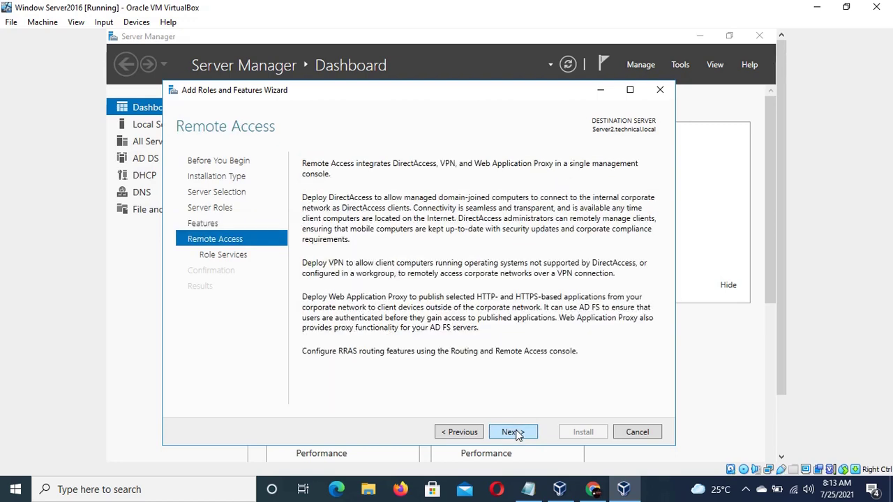
left_click(519, 432)
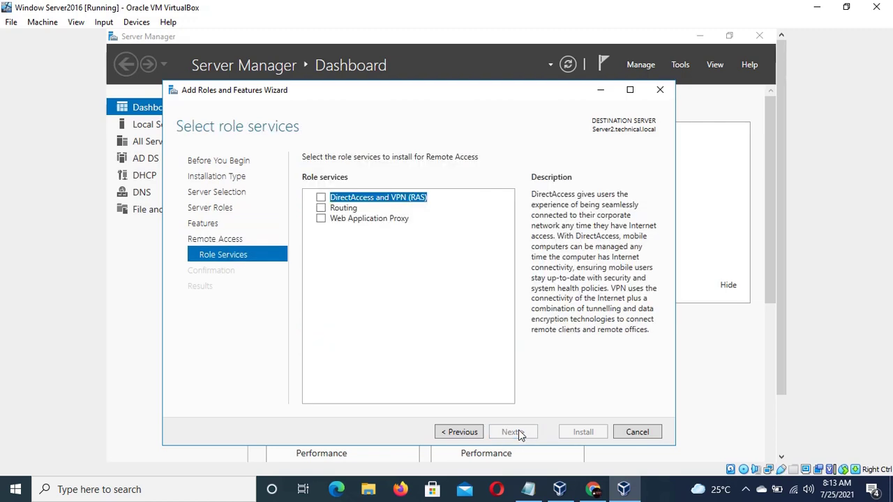
left_click(321, 199)
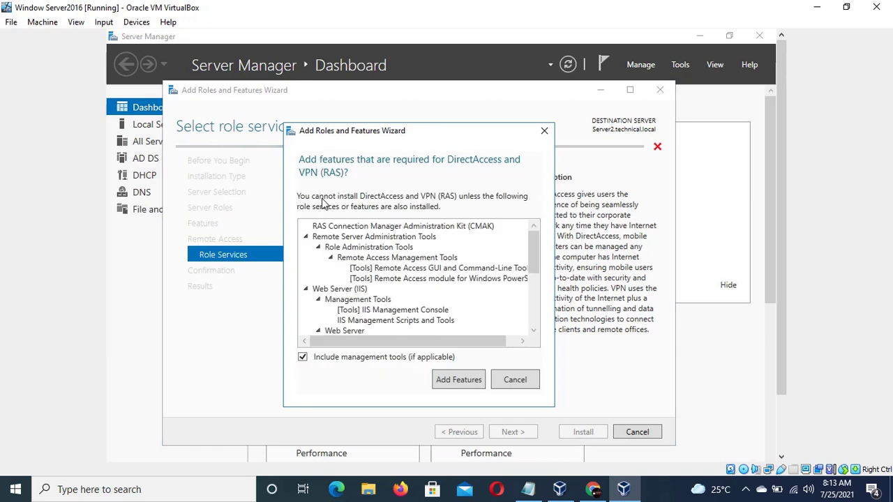
left_click(469, 382)
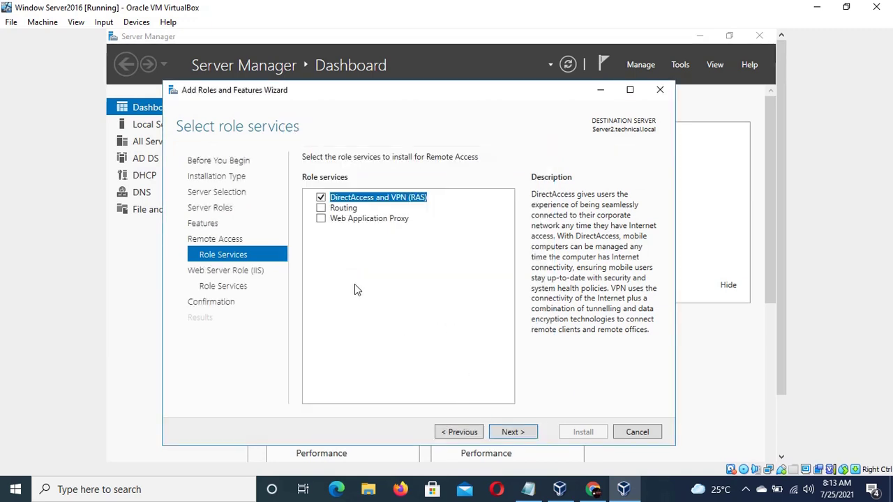
left_click(321, 209)
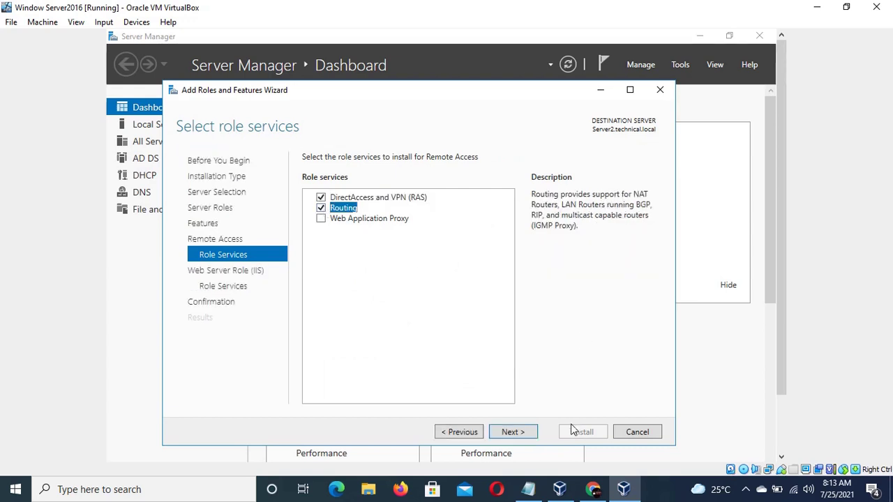
left_click(516, 432)
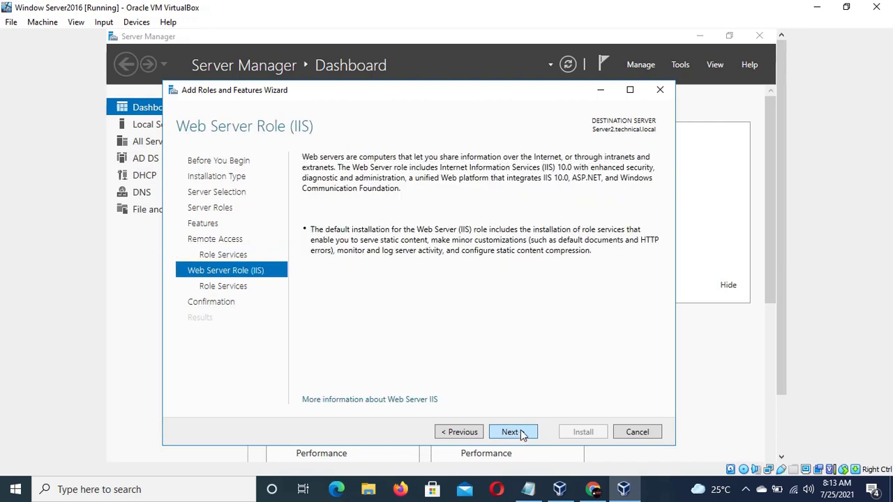
- Keep the default Web Server (IIS) role services and start the installation
left_click(516, 433)
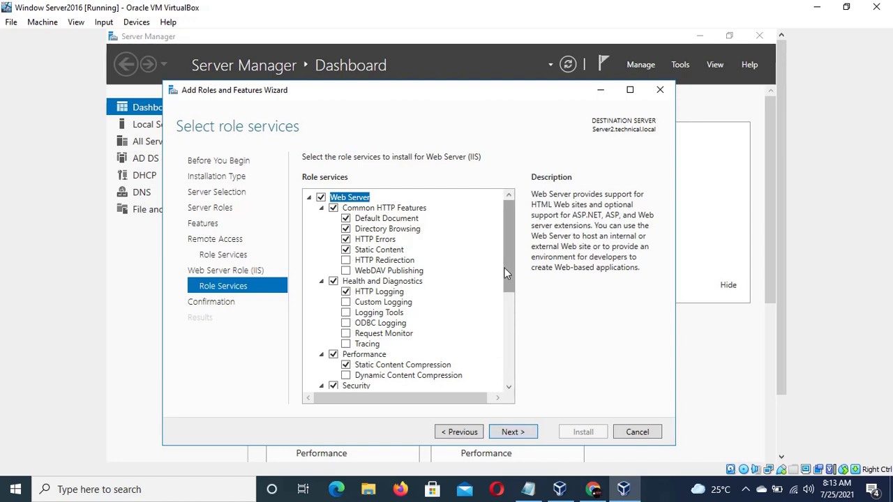
left_click_drag(507, 273, 505, 403)
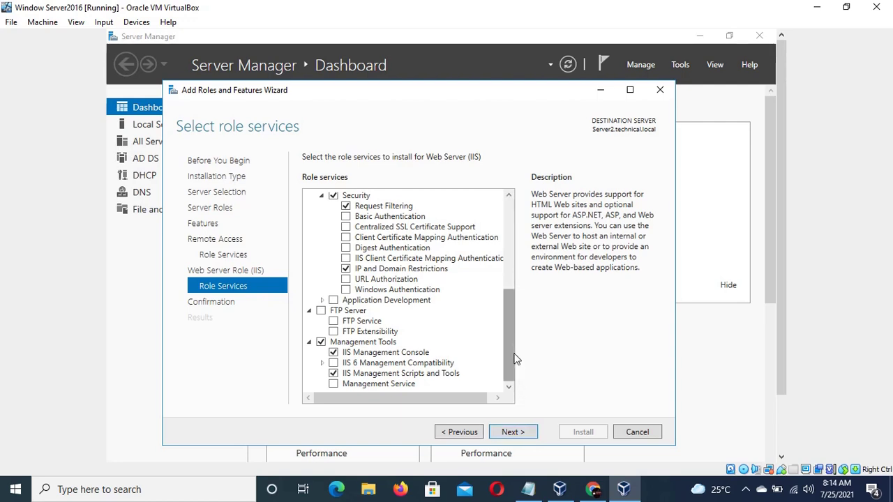
left_click_drag(515, 358, 517, 262)
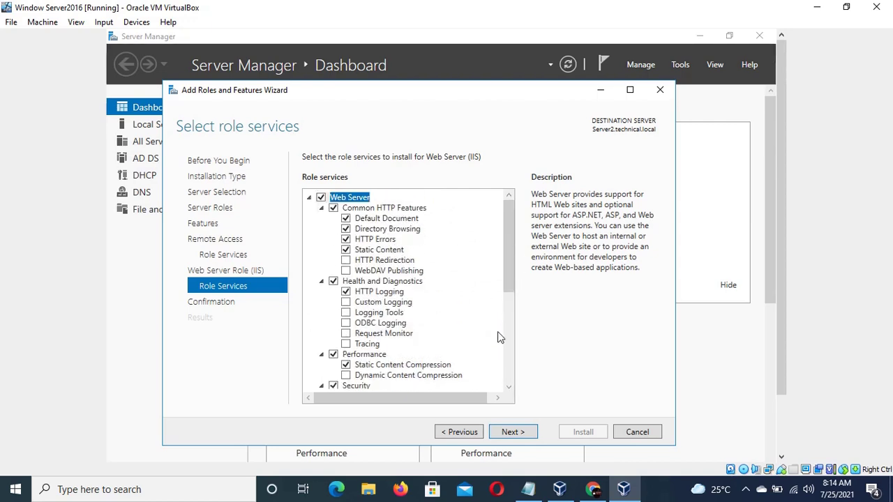
left_click(513, 432)
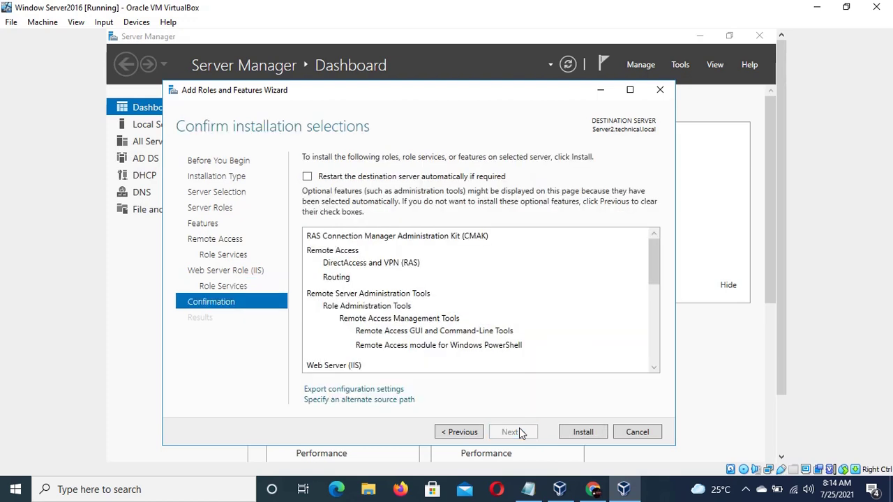
left_click(585, 432)
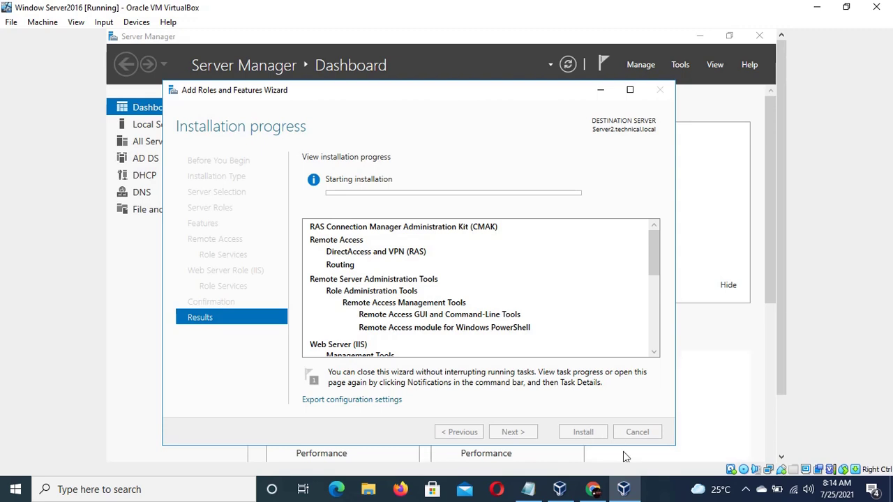
- Show and hide the screen recorder's toolbar from the notification area
left_click(744, 489)
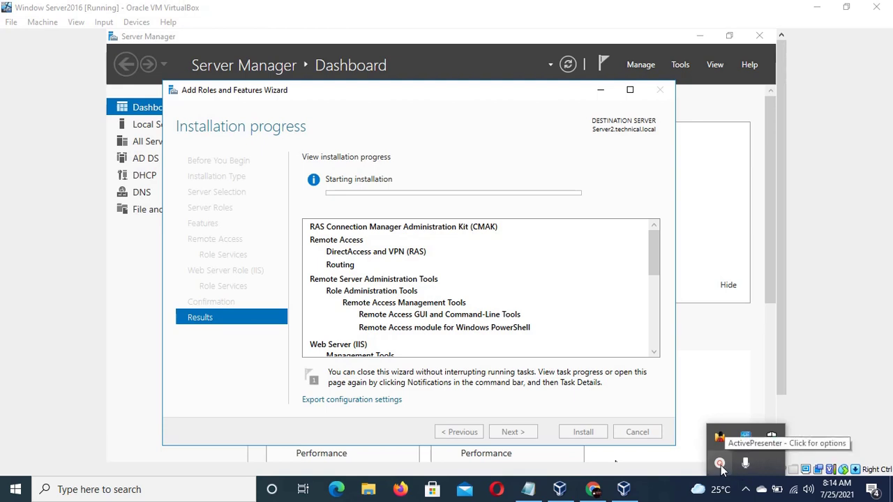
left_click(720, 464)
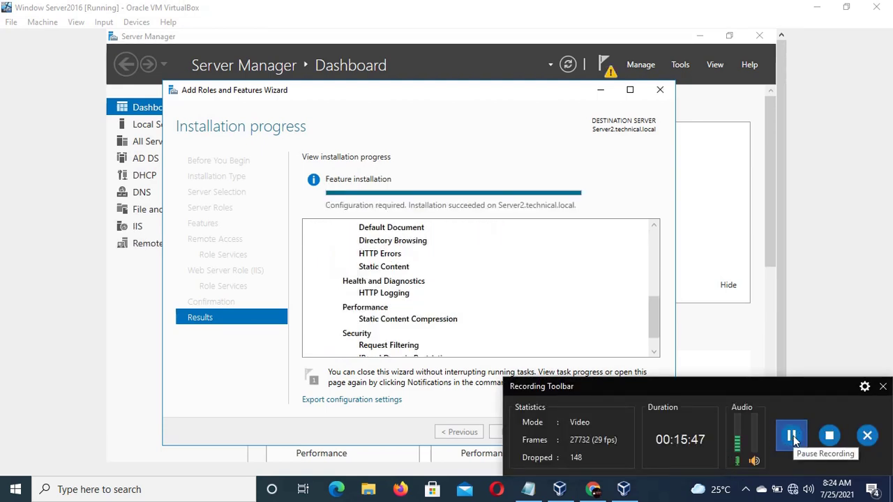
left_click(746, 489)
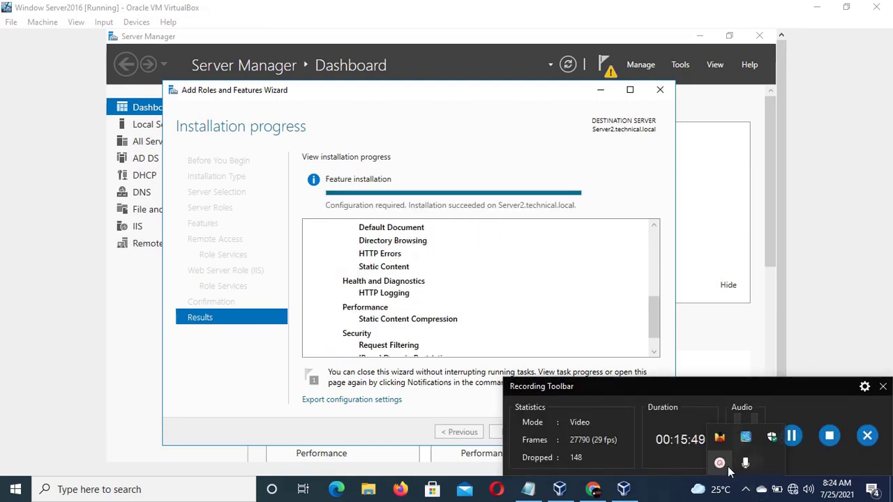
left_click(727, 468)
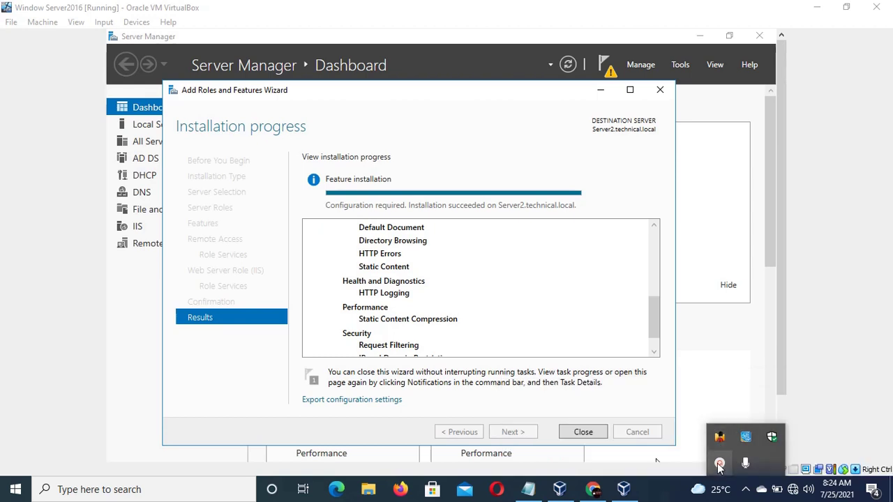
left_click(718, 463)
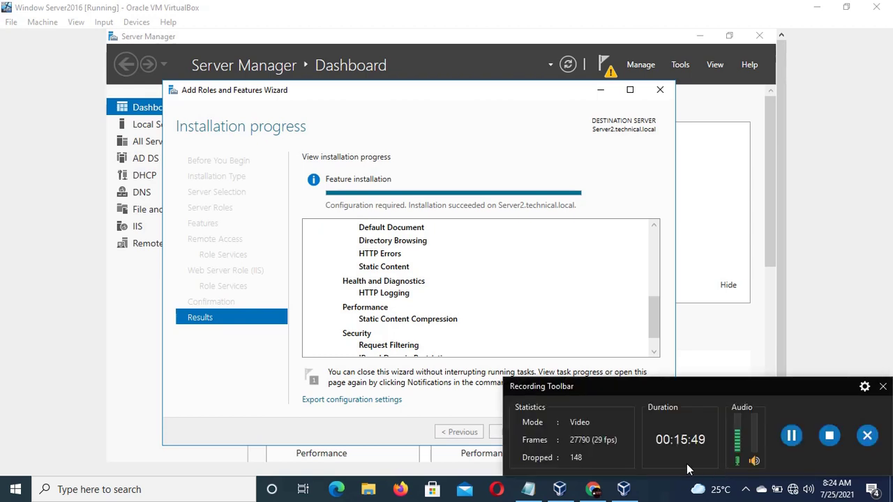
left_click(746, 491)
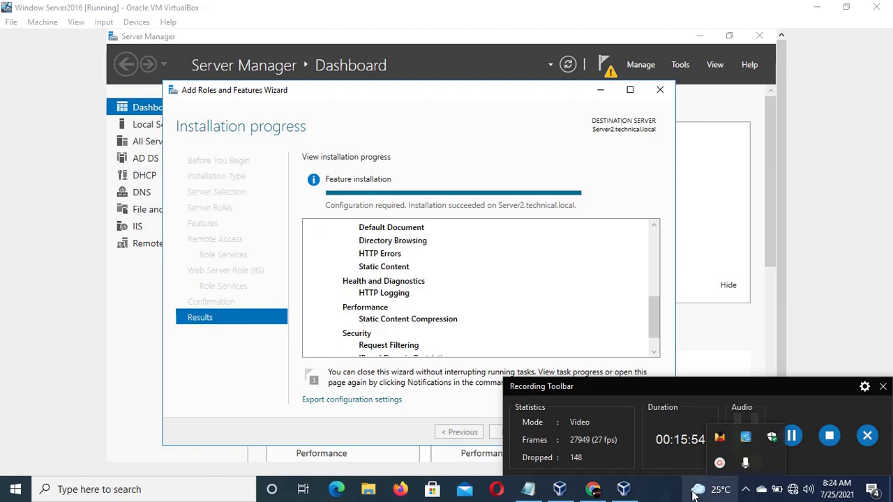
left_click(744, 492)
left_click(745, 492)
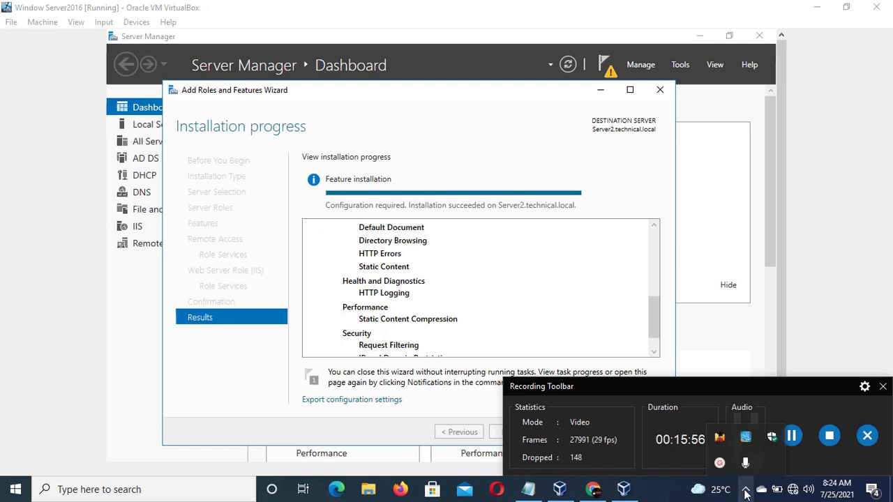
left_click(719, 464)
- Close the finished wizard, returning to a Dashboard reporting 6 roles including IIS and Remote Access
left_click(687, 435)
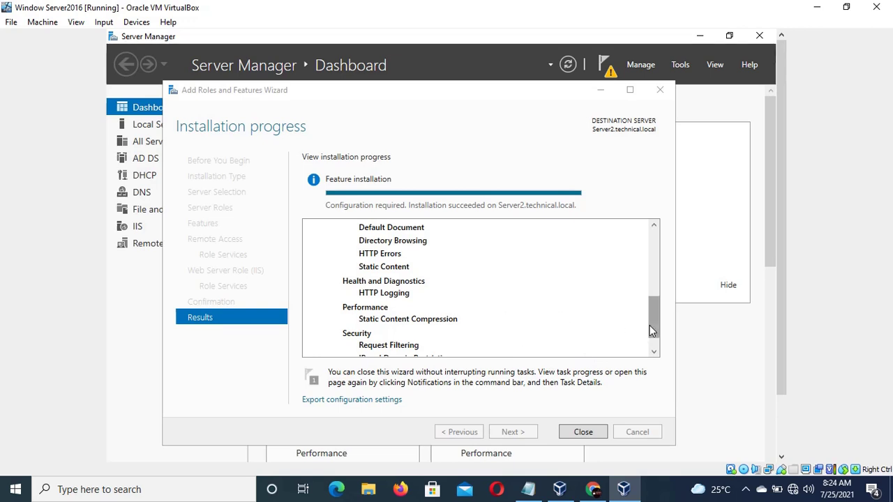
left_click_drag(657, 328, 659, 353)
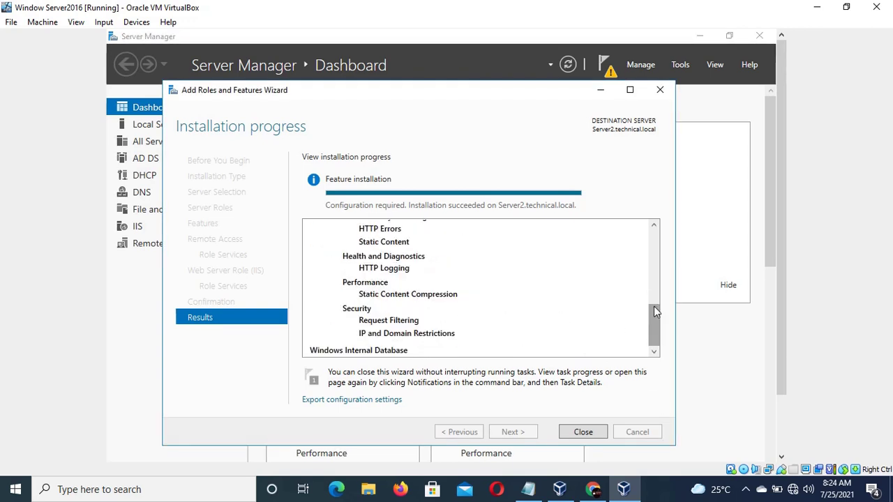
left_click(583, 434)
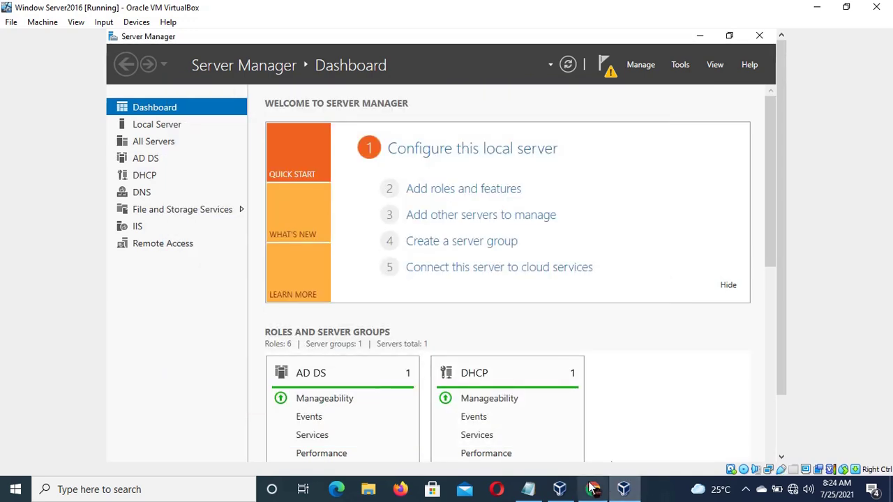
- Check the setup notes, then launch the DirectAccess and VPN post-deployment configuration from notifications
left_click(531, 490)
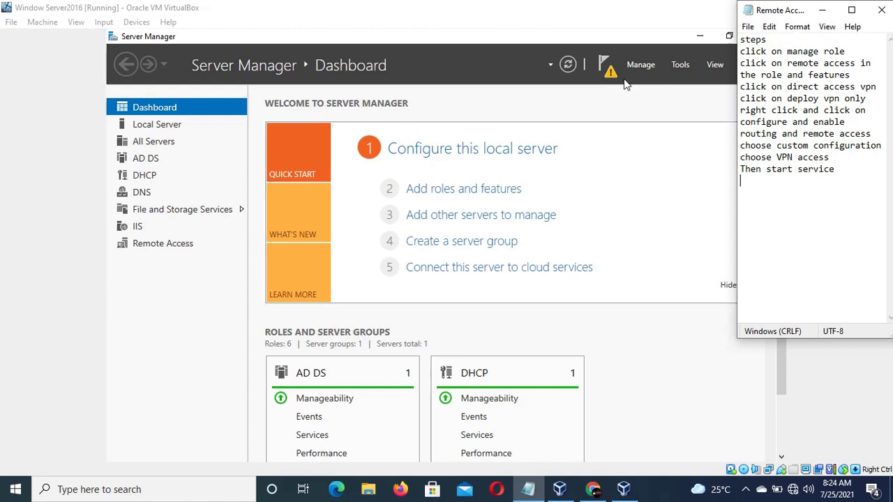
left_click(340, 68)
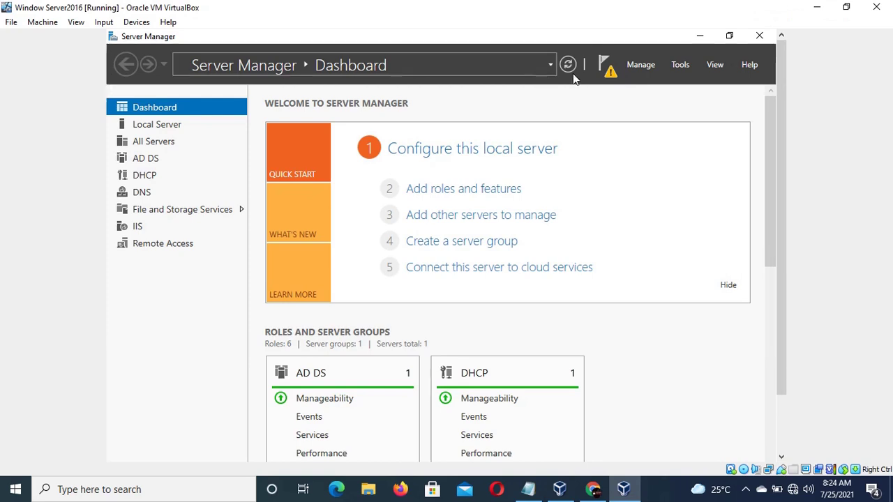
left_click(604, 72)
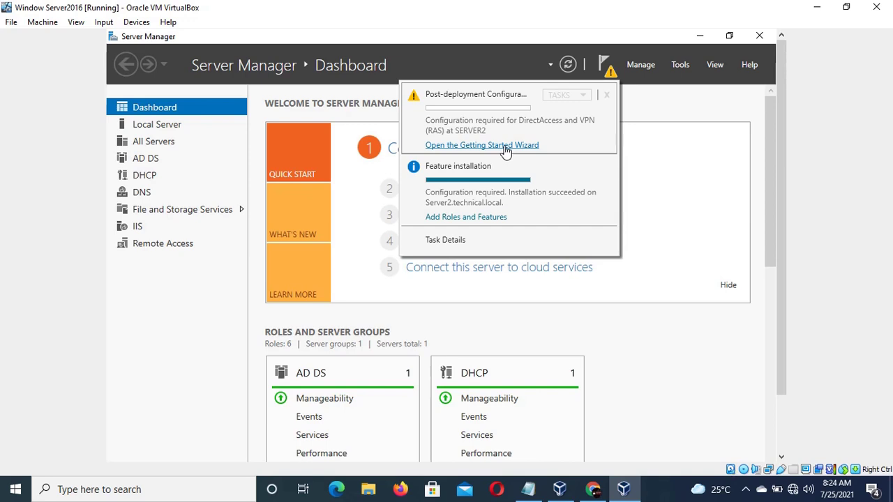
left_click(506, 146)
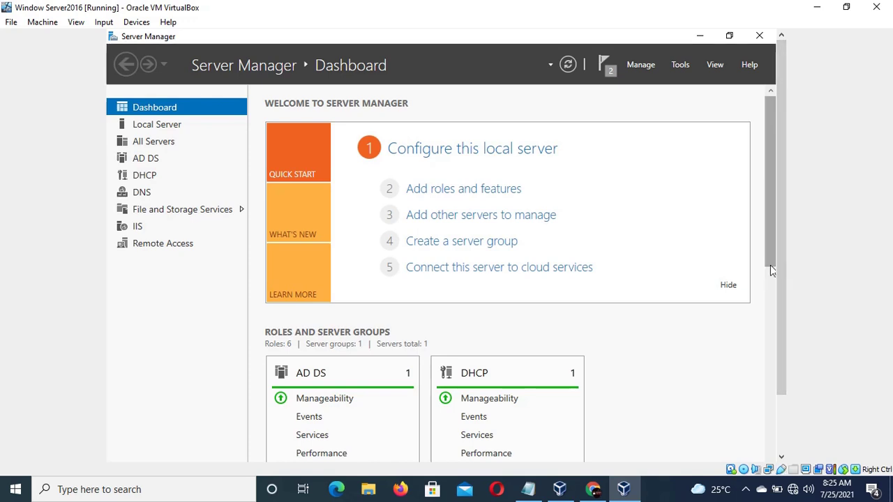
left_click_drag(772, 271, 772, 303)
left_click_drag(772, 298, 768, 244)
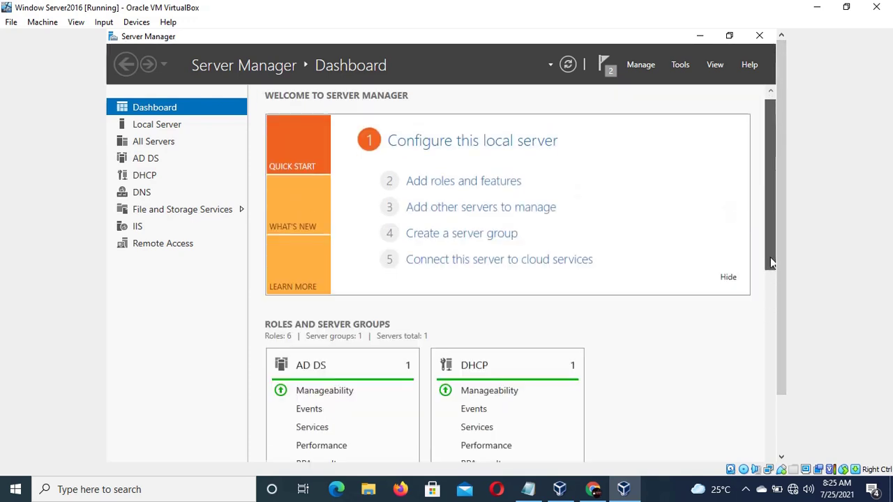
- Confirm in notifications that post-deployment configuration completed on SERVER2, then dismiss them
left_click(610, 74)
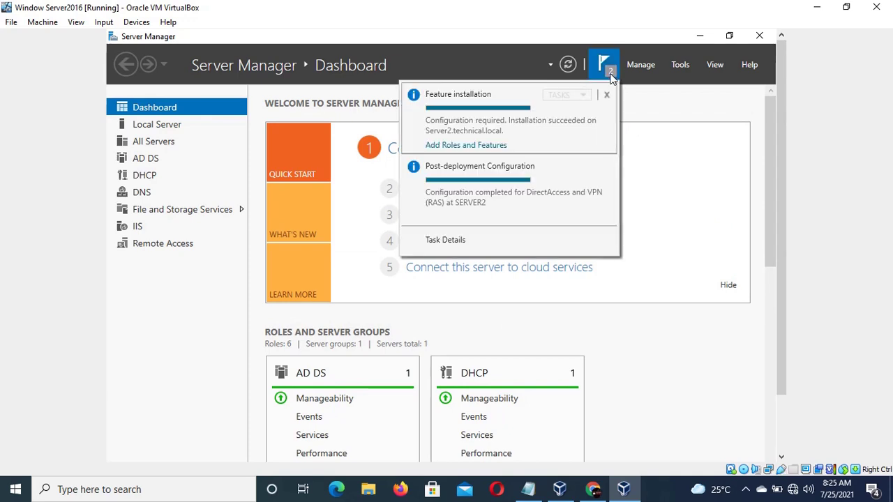
mouse_move(491, 181)
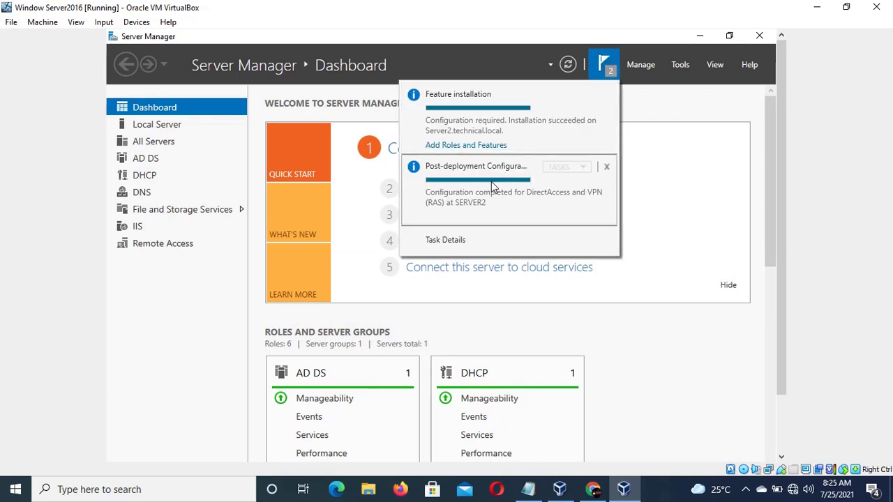
mouse_move(514, 143)
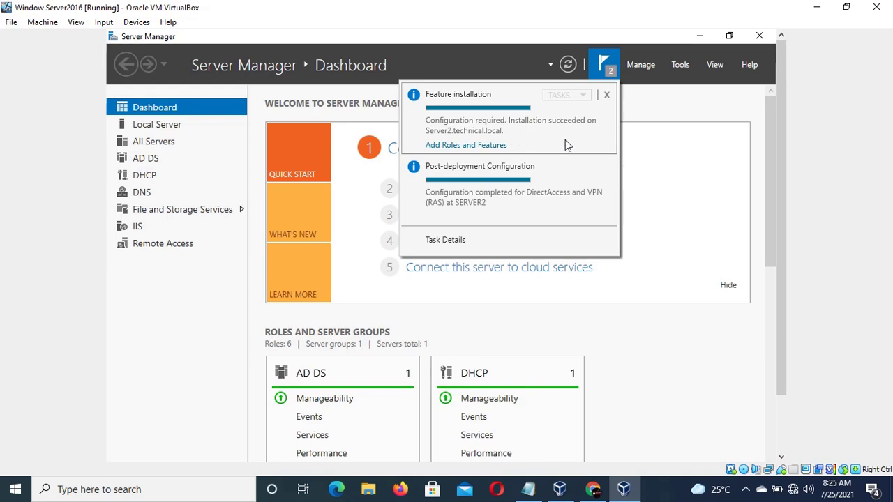
mouse_move(521, 178)
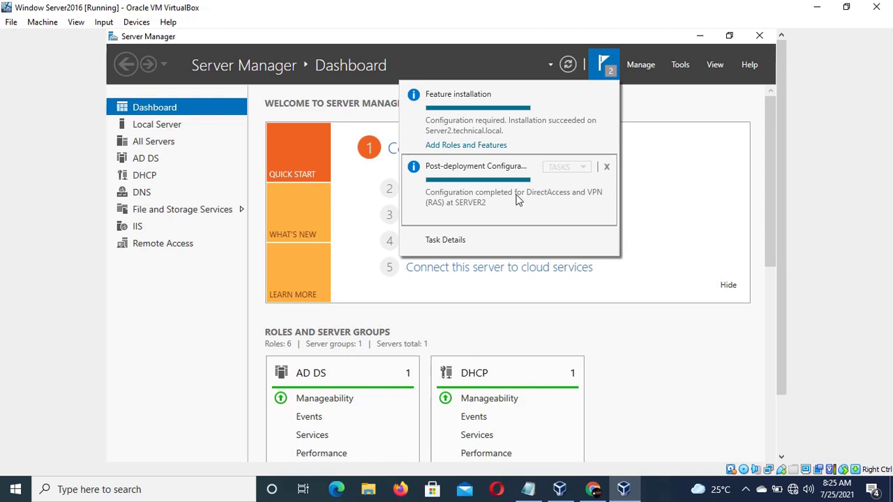
left_click(664, 188)
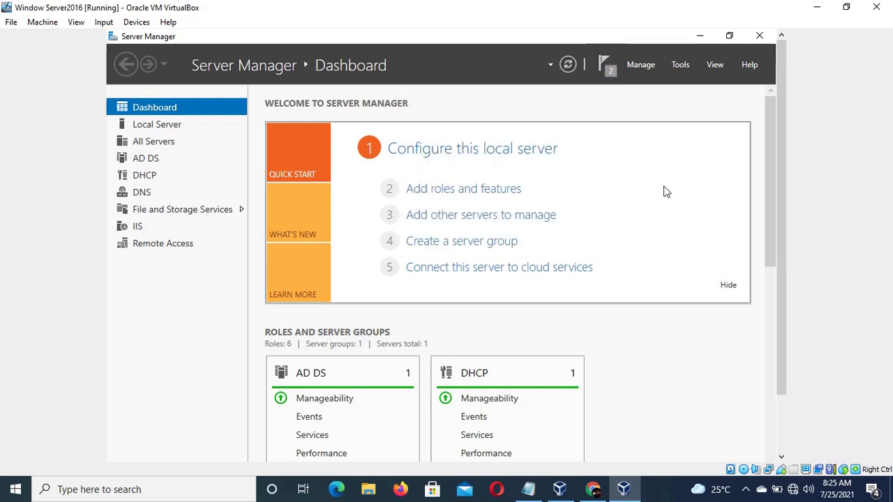
- Launch Remote Access Management from Server Manager's Tools list
left_click(680, 67)
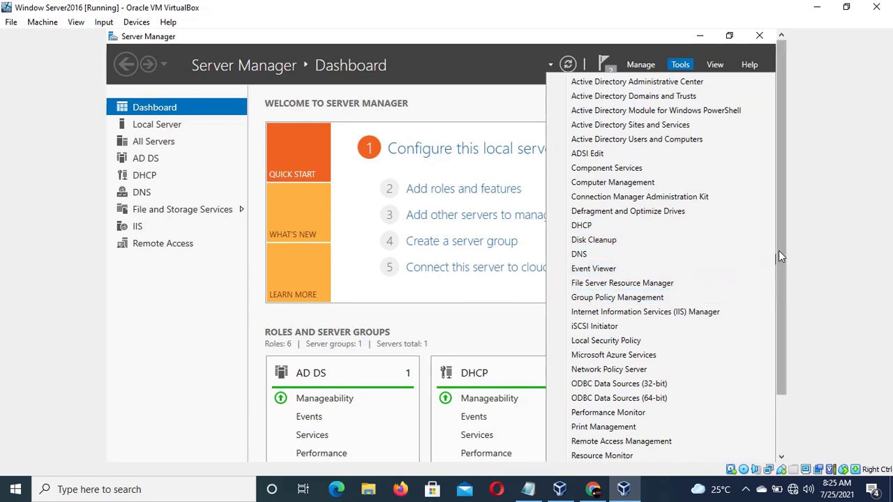
left_click_drag(780, 247, 780, 286)
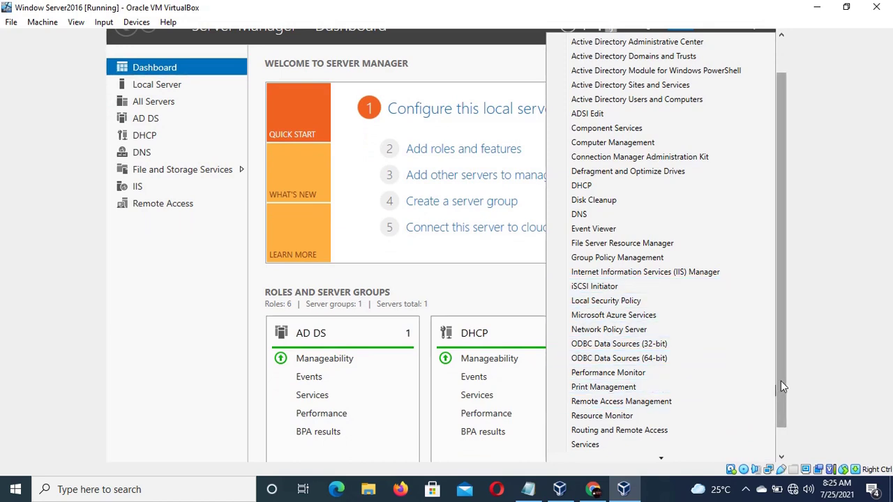
left_click_drag(783, 380, 780, 402)
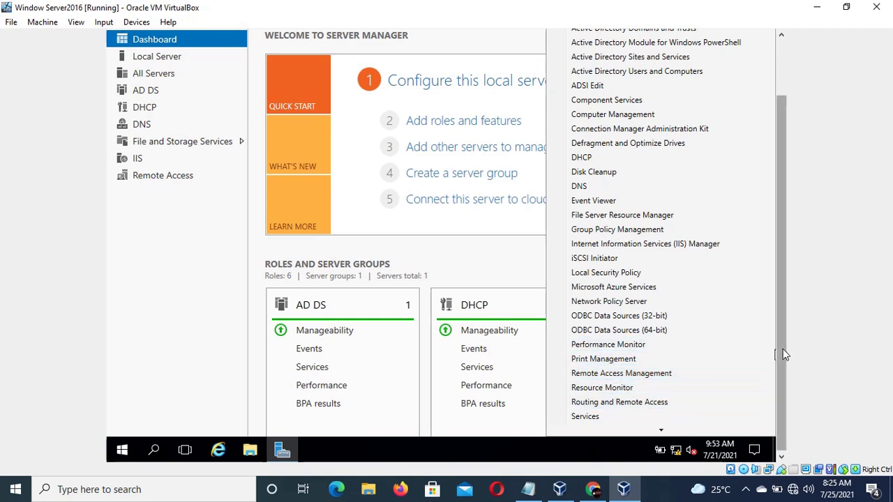
left_click_drag(782, 355, 781, 379)
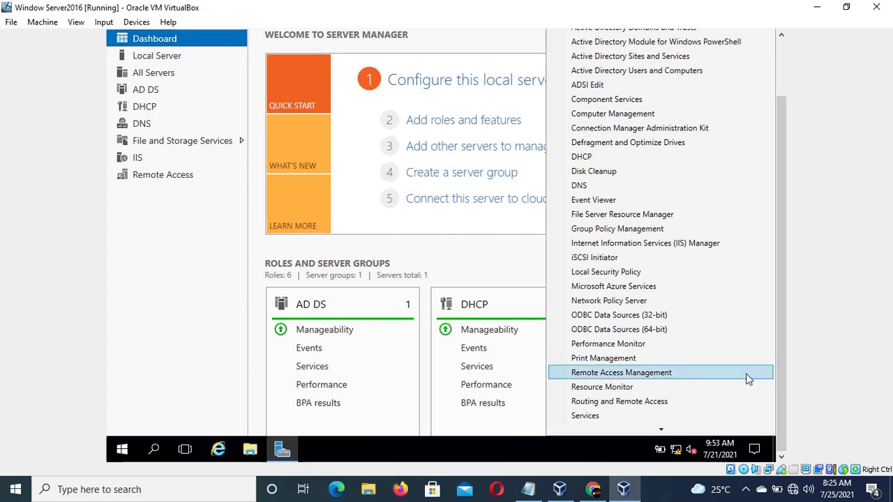
left_click(745, 373)
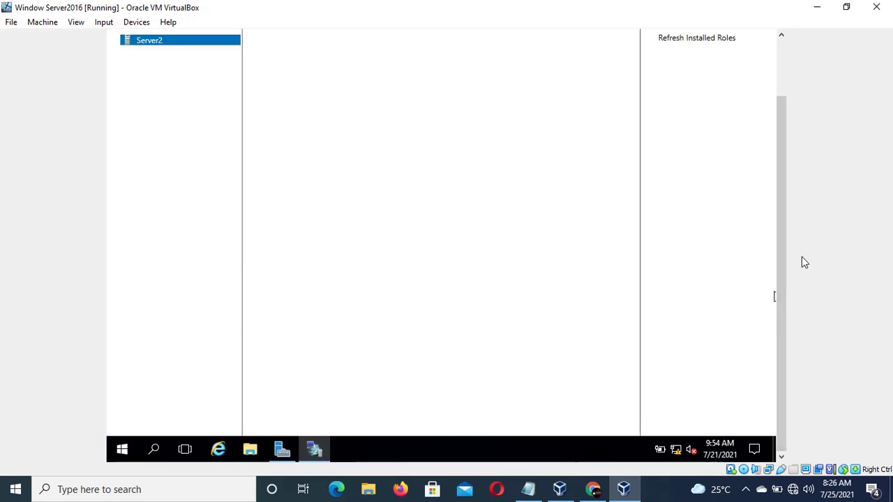
- Select DirectAccess and VPN in the console and run the Getting Started Wizard
left_click_drag(786, 254, 782, 219)
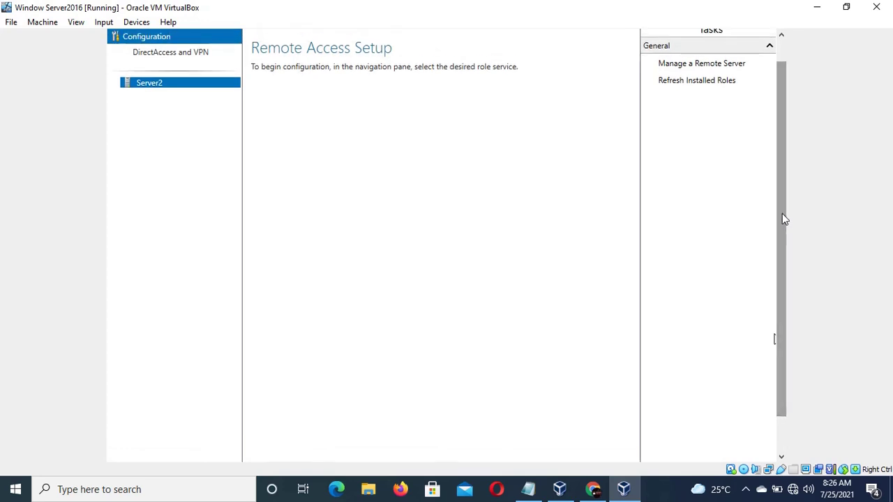
left_click_drag(783, 219, 781, 174)
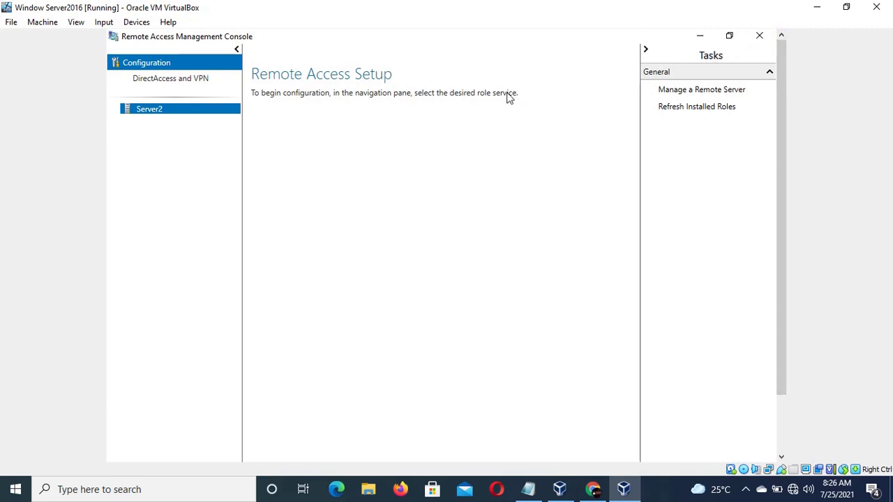
left_click(210, 80)
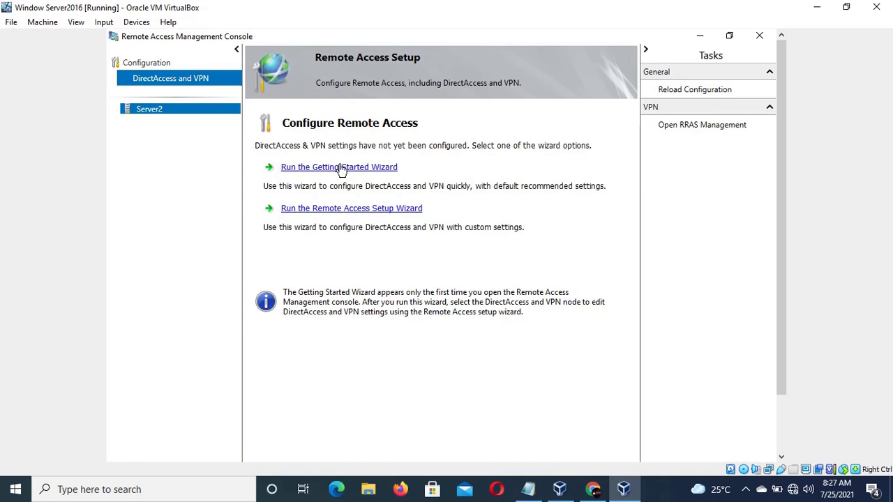
left_click(342, 168)
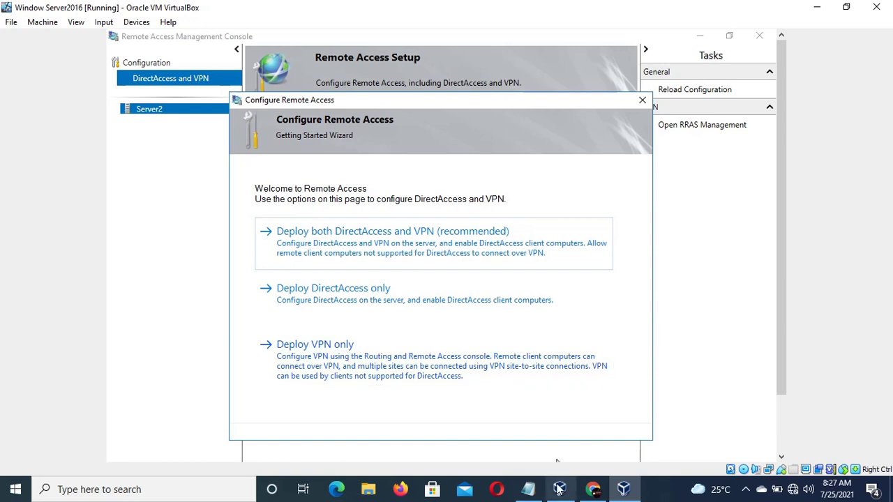
- Mark the routing step in the setup notes, minimize Notepad, and choose Deploy VPN only
left_click(529, 490)
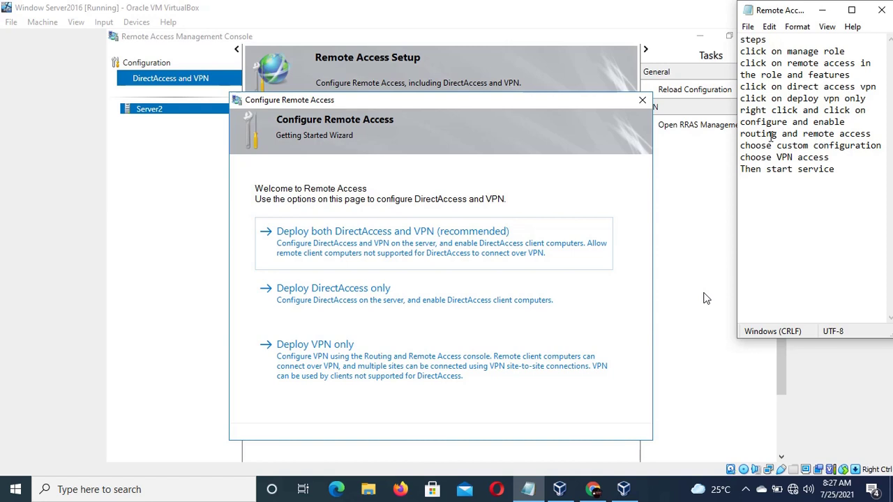
left_click_drag(756, 137, 788, 145)
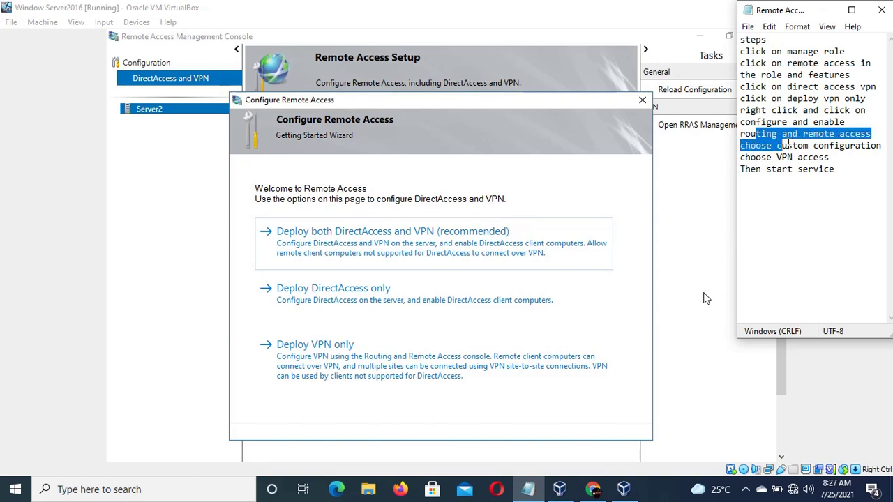
left_click(837, 175)
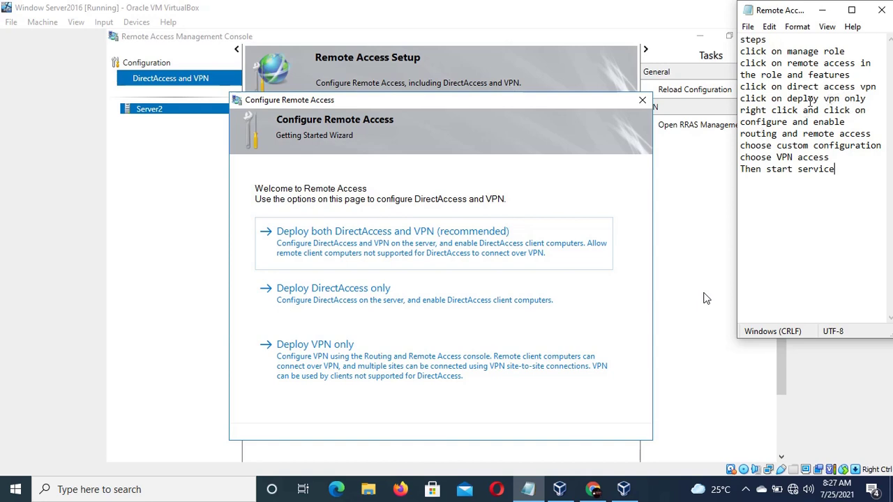
left_click(825, 10)
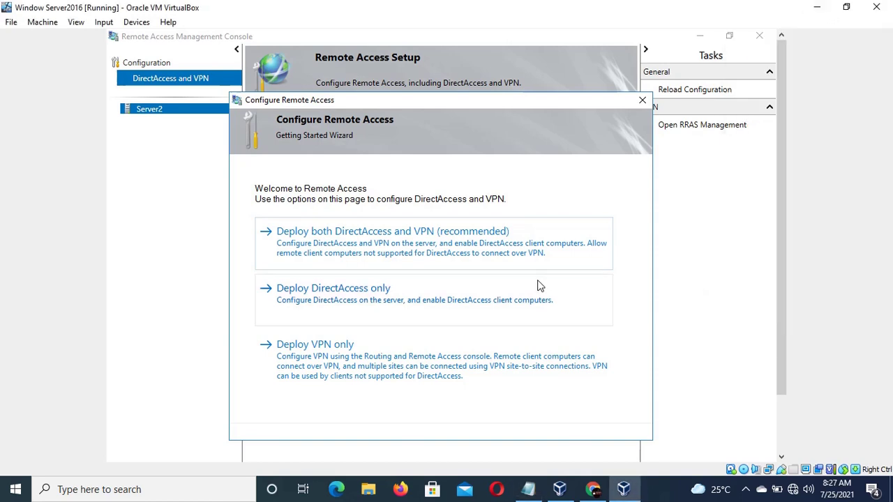
left_click(342, 366)
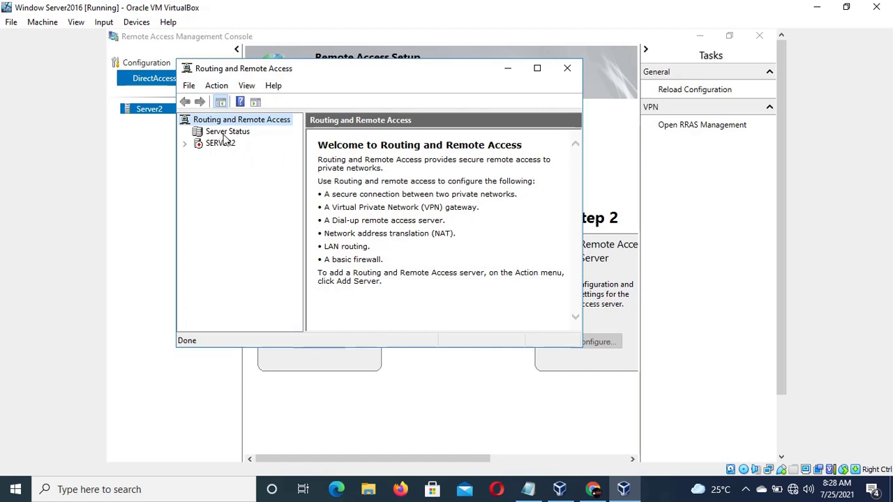
- View Server Status and SERVER2's page, which shows it not yet configured, then toggle the recorder toolbar
left_click(227, 134)
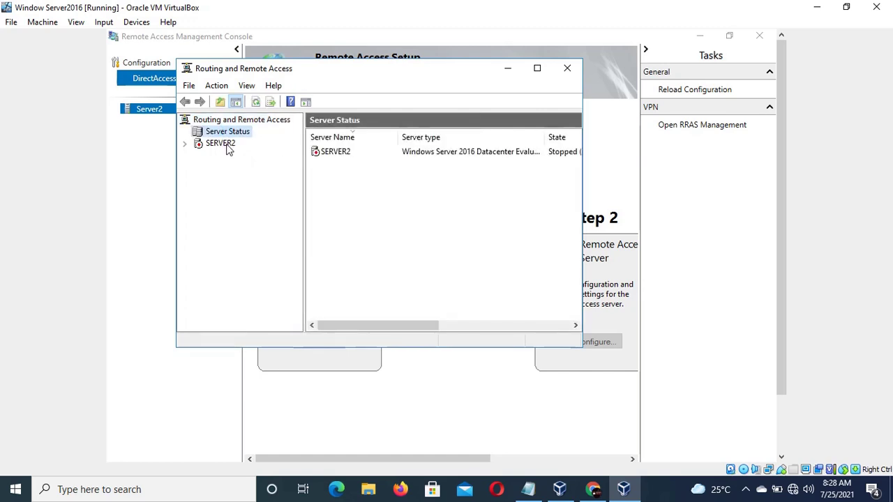
left_click(219, 143)
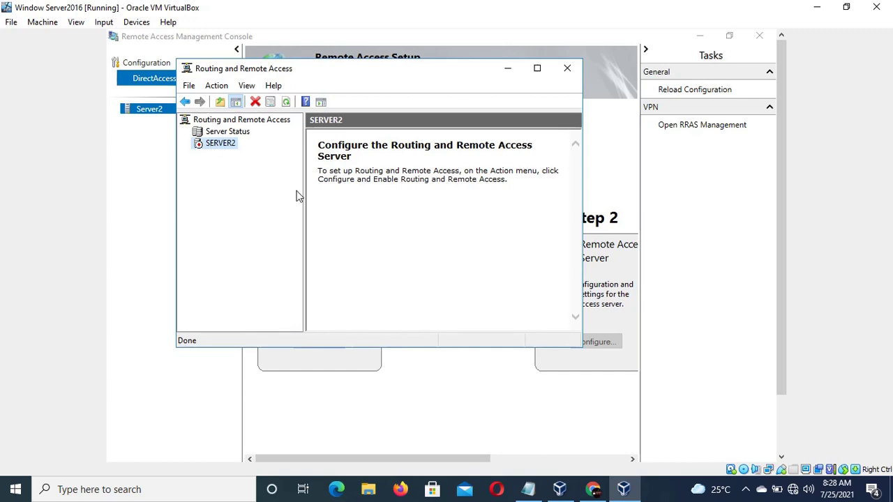
left_click(745, 489)
left_click(721, 463)
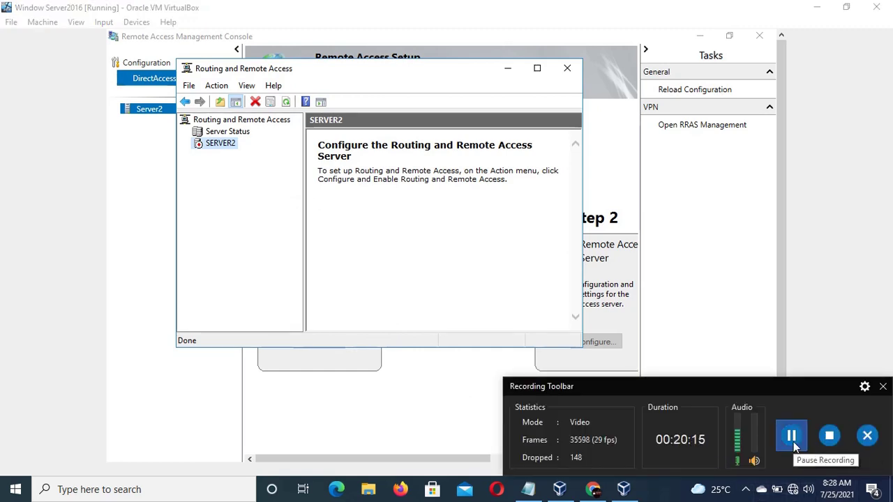
left_click(746, 488)
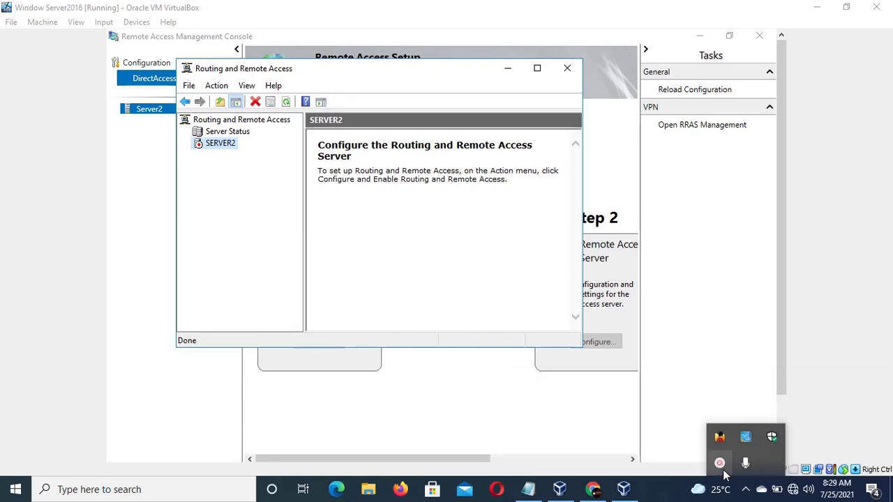
left_click(721, 467)
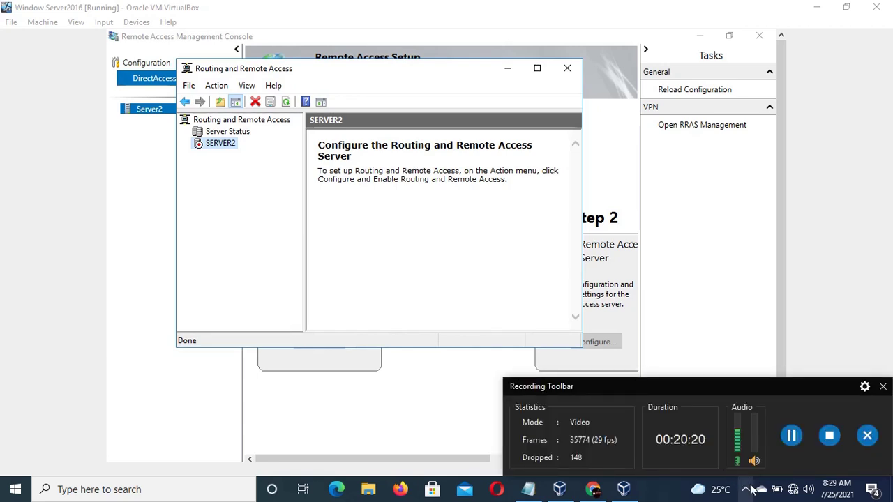
left_click(747, 489)
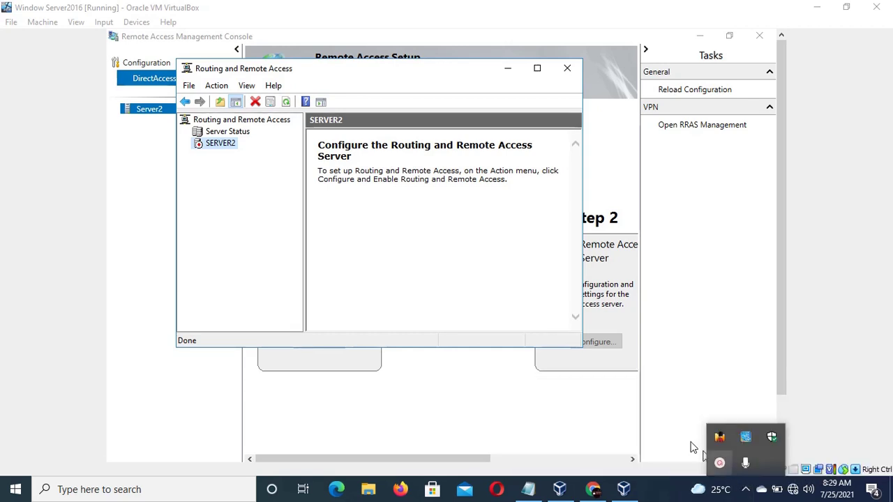
left_click(663, 414)
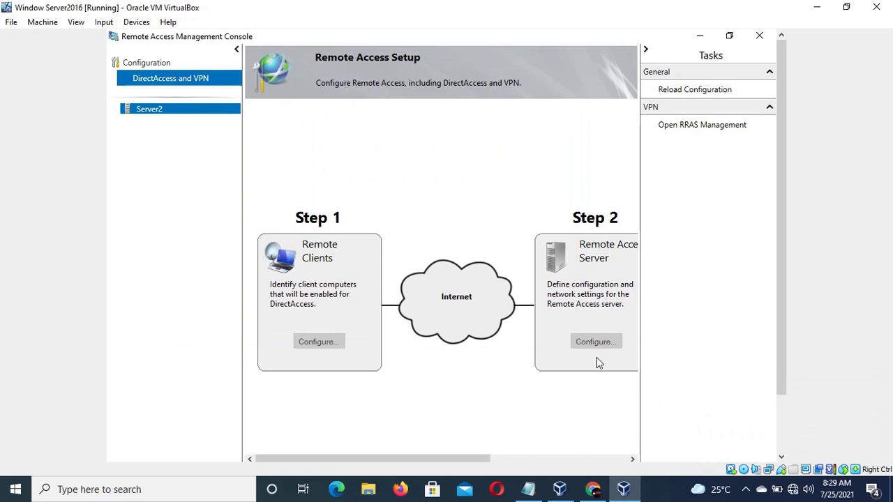
- Switch back to the Routing and Remote Access console with Alt+Tab
key("alt")
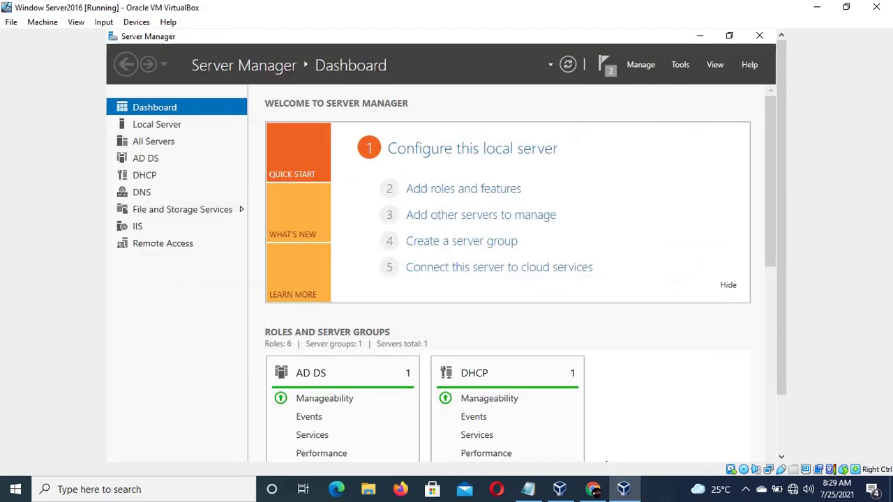
key("alt+Tab")
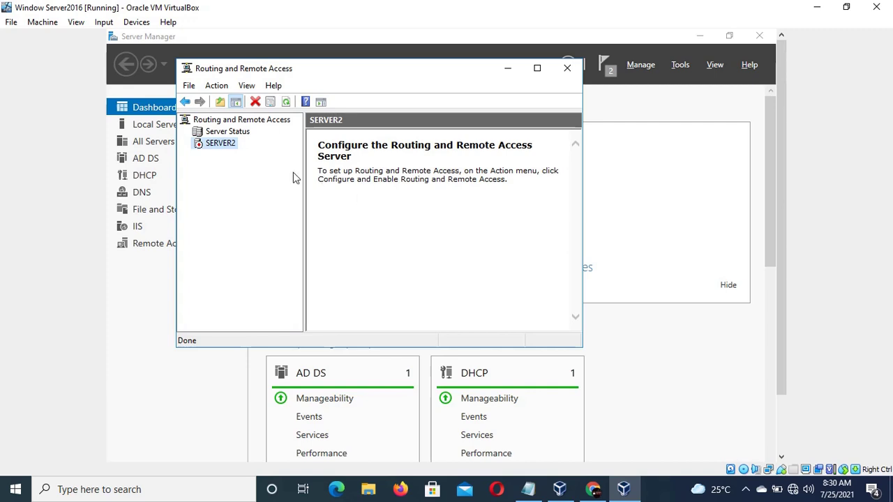
- Run the SERVER2 Routing and Remote Access setup wizard with a custom, VPN-only configuration
right_click(229, 145)
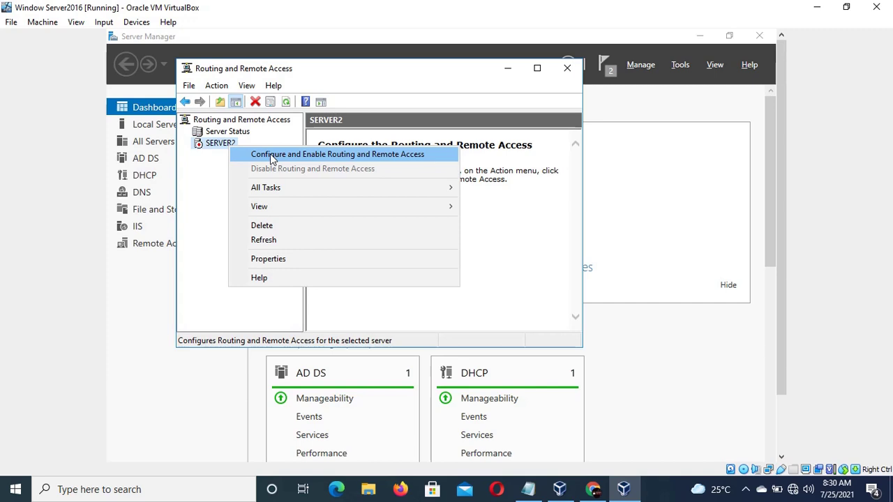
left_click(270, 154)
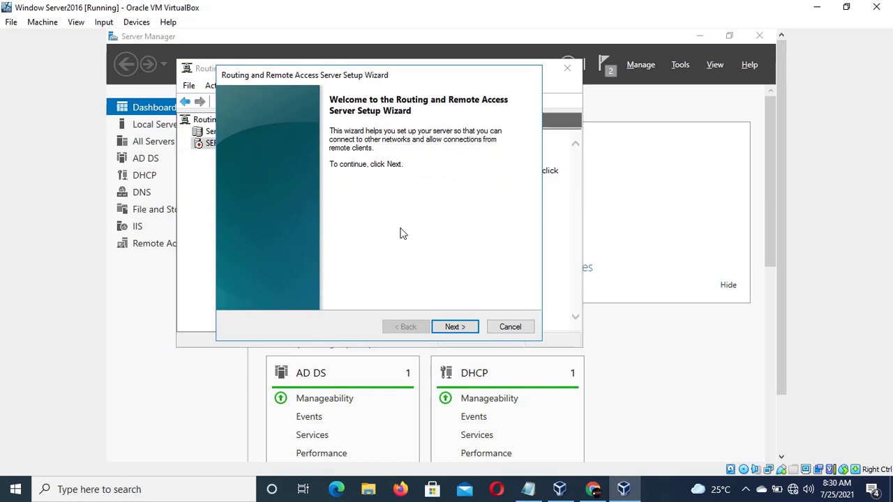
left_click(465, 330)
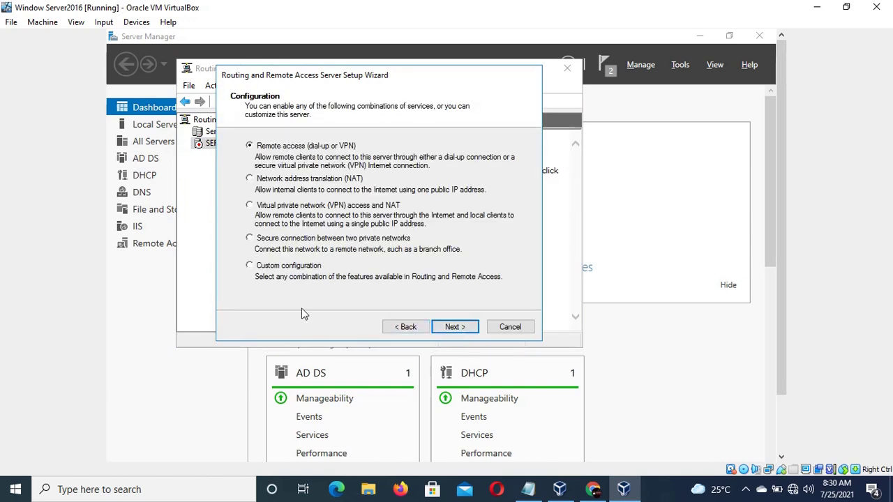
left_click(249, 266)
left_click(453, 326)
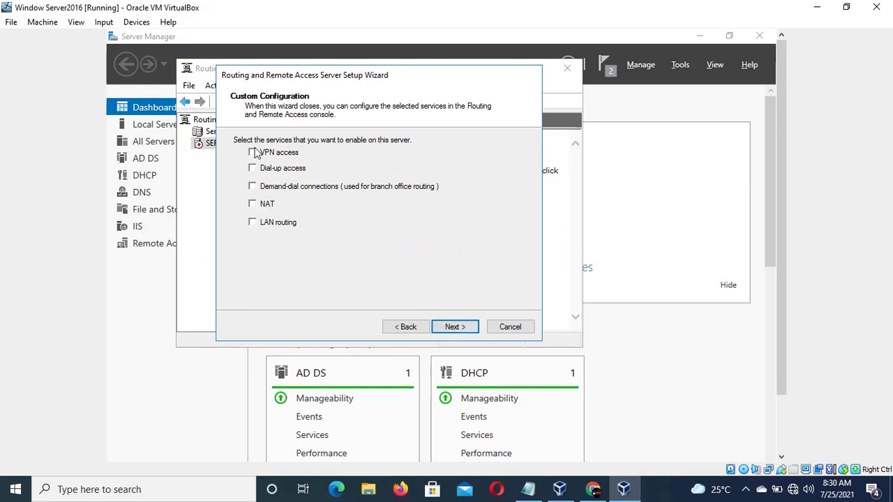
left_click(253, 153)
left_click(457, 333)
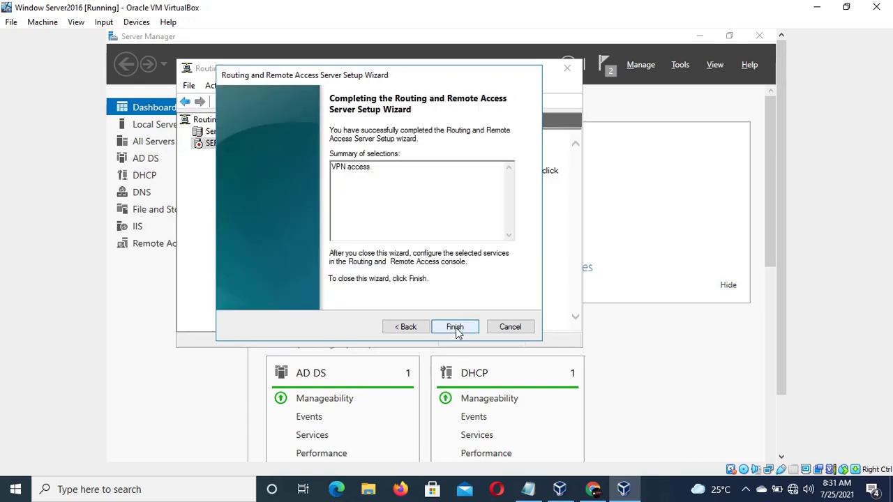
- Finish the wizard and start the Routing and Remote Access service on SERVER2
left_click(458, 333)
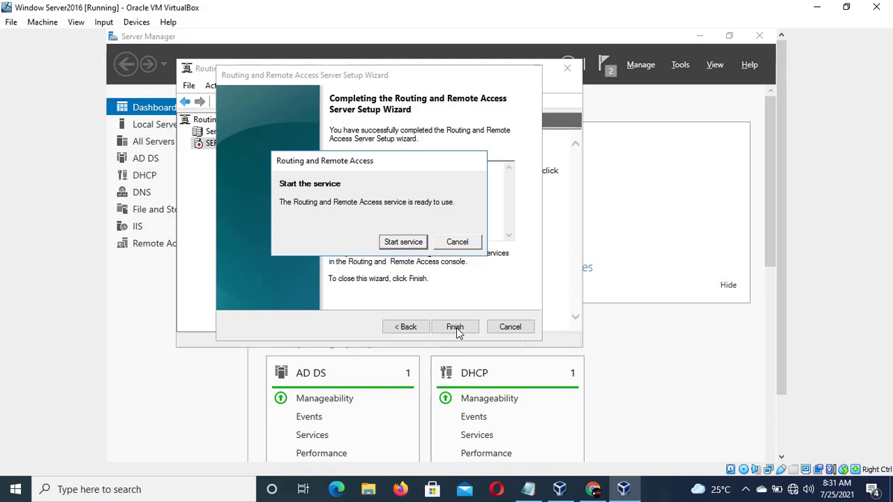
left_click(402, 245)
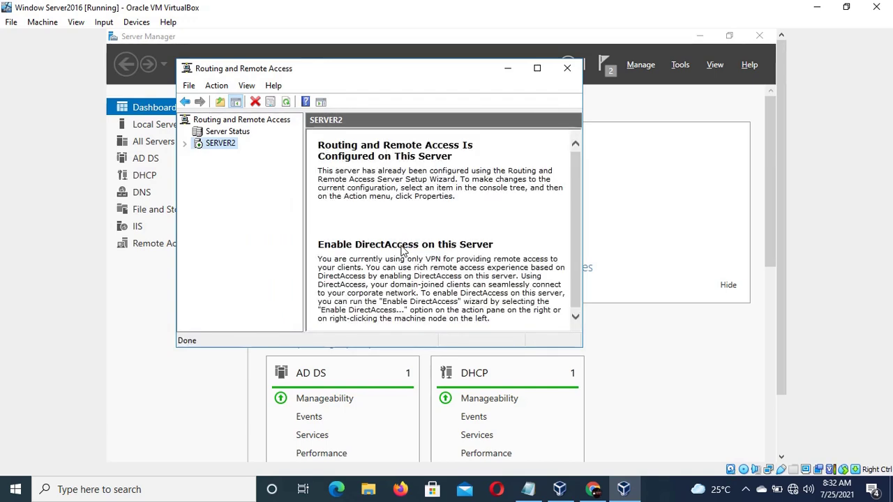
- Browse SERVER2's Network Interfaces, the VPN Ports list and the empty Remote Access Clients page
left_click(184, 143)
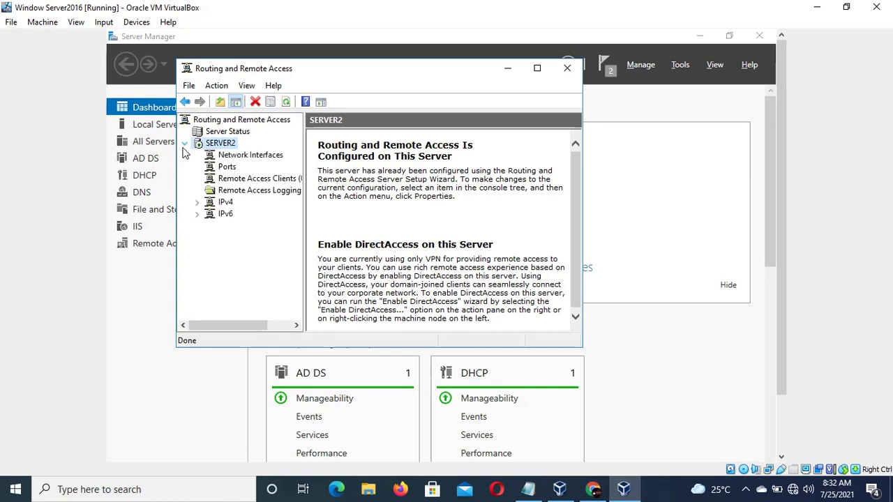
left_click(230, 158)
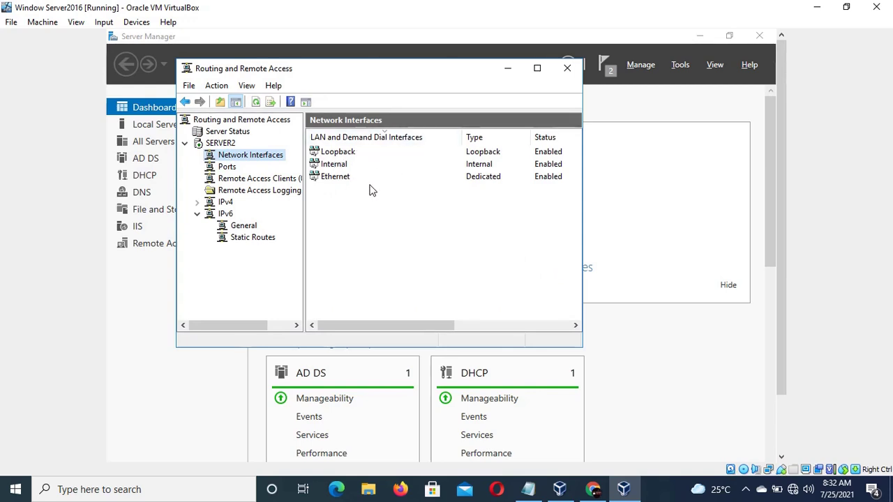
left_click(233, 168)
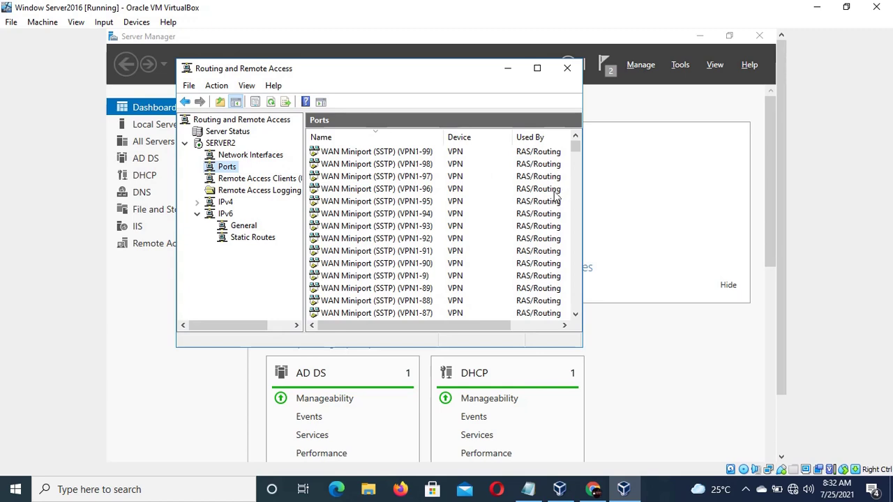
left_click_drag(575, 146, 576, 219)
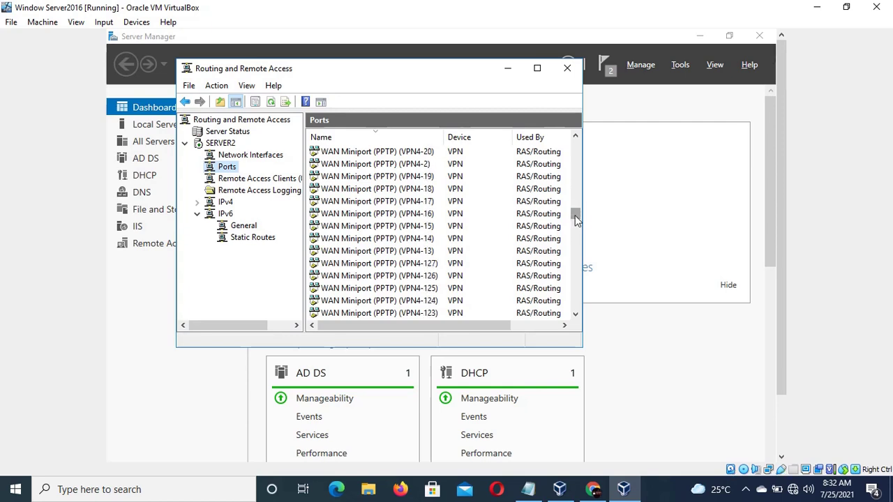
left_click_drag(575, 221, 576, 224)
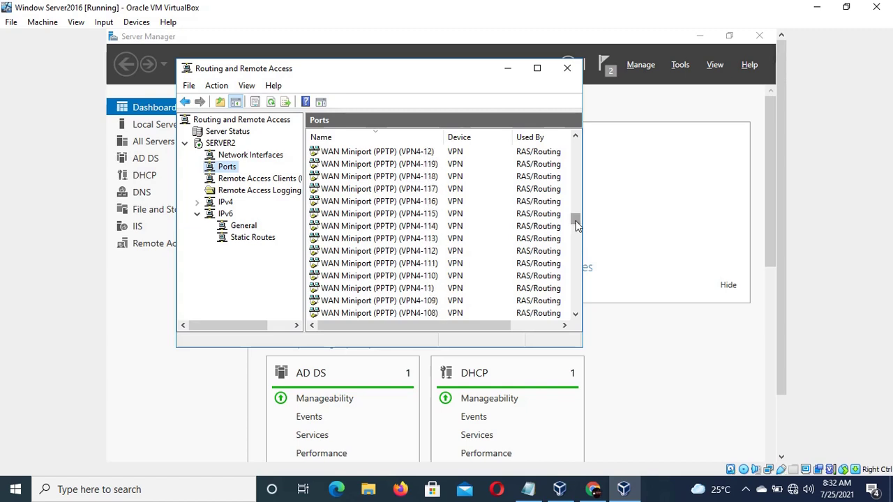
left_click(268, 178)
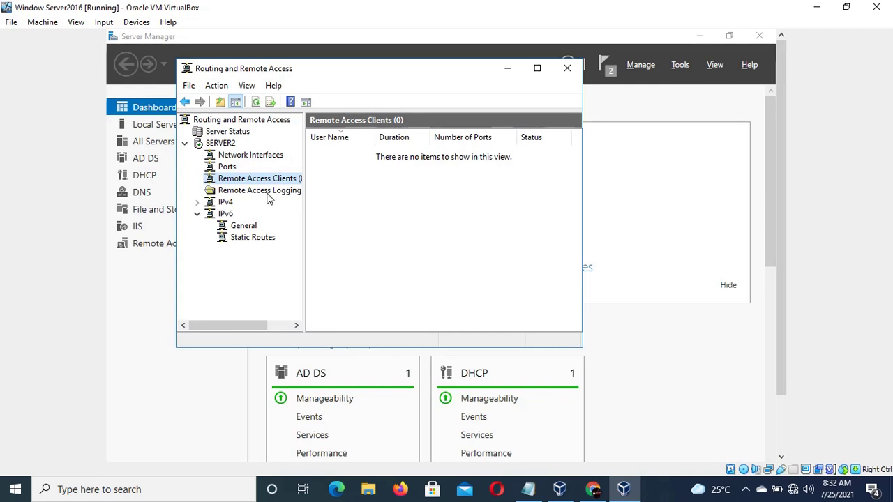
- Check Remote Access Logging, then expand IPv4 and re-expand IPv6 to show their sub-nodes
left_click(264, 192)
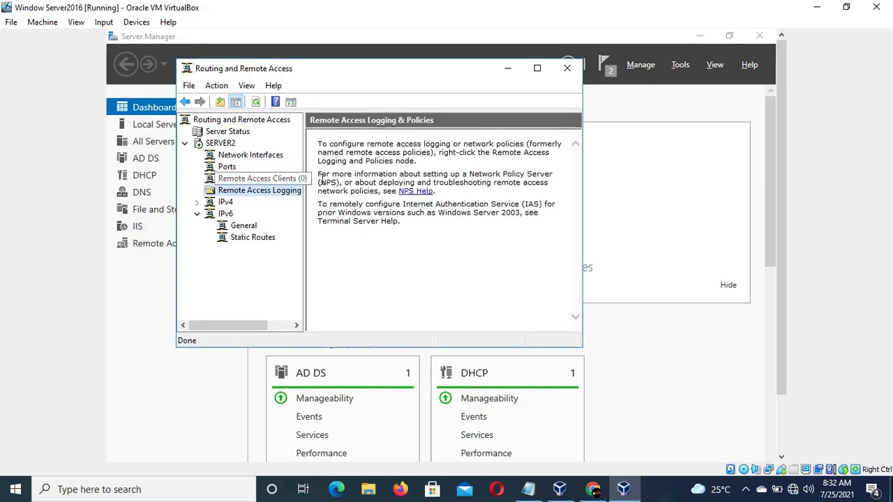
left_click(227, 204)
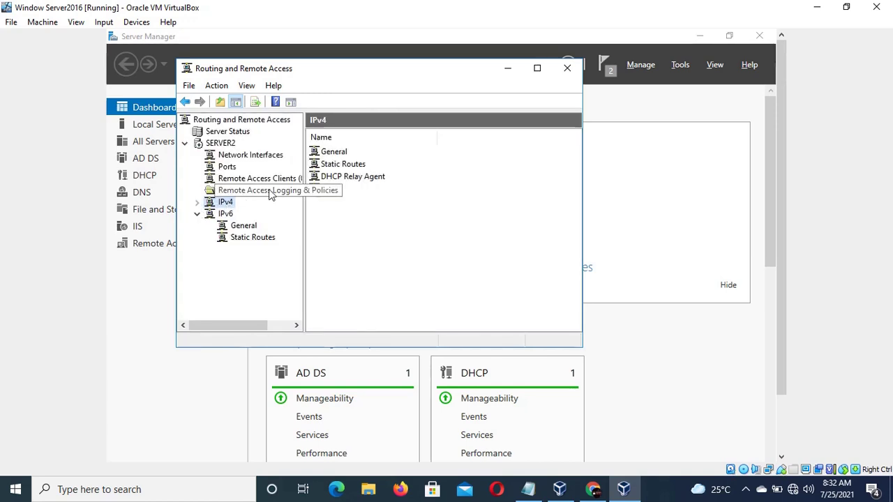
left_click(197, 203)
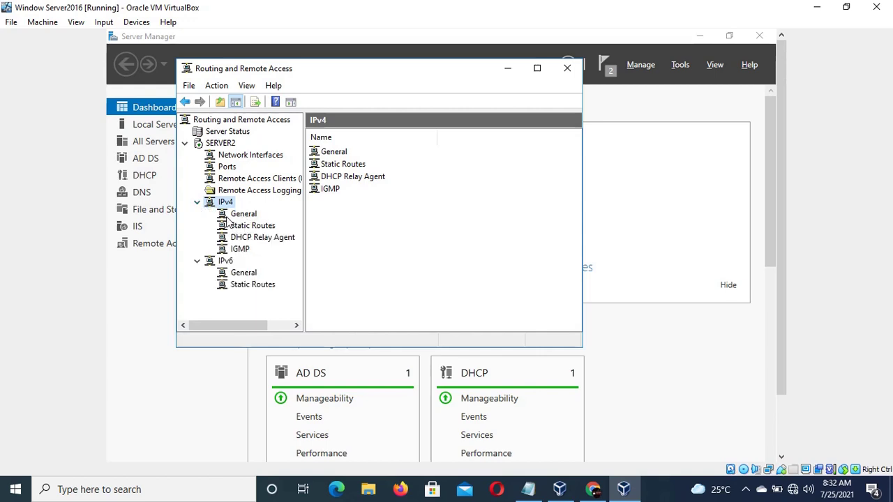
left_click(198, 263)
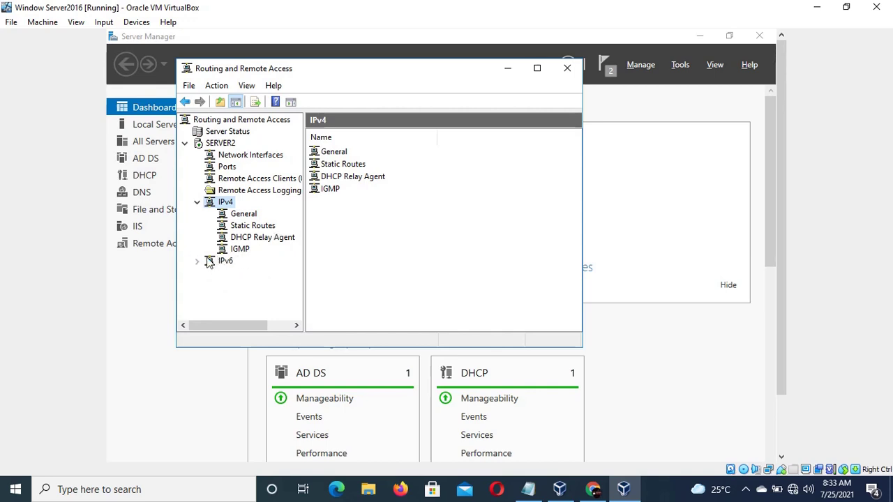
left_click(198, 262)
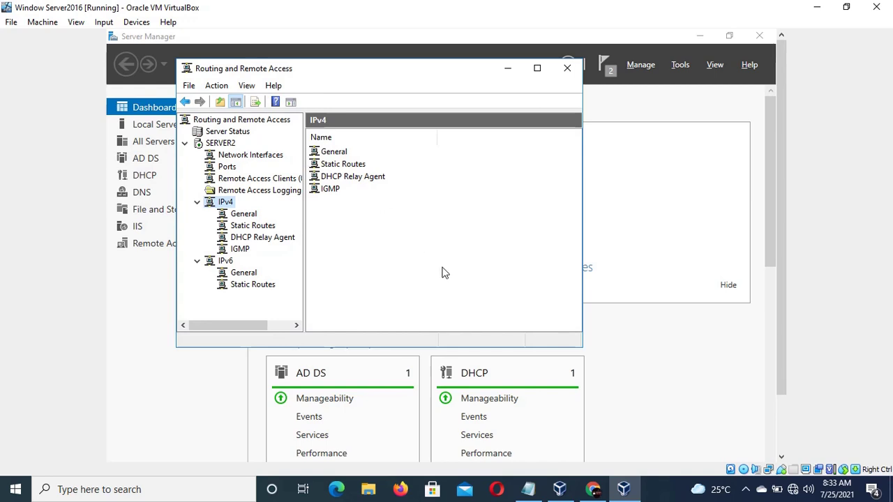
left_click(744, 491)
left_click(723, 464)
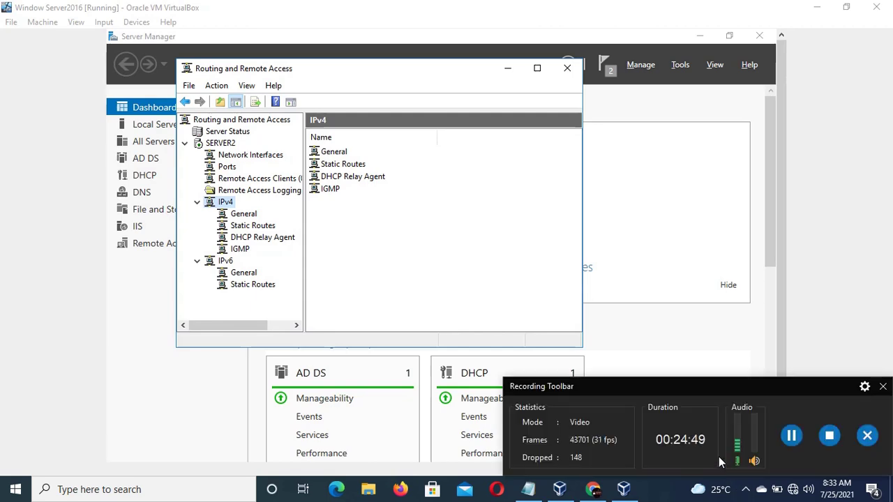